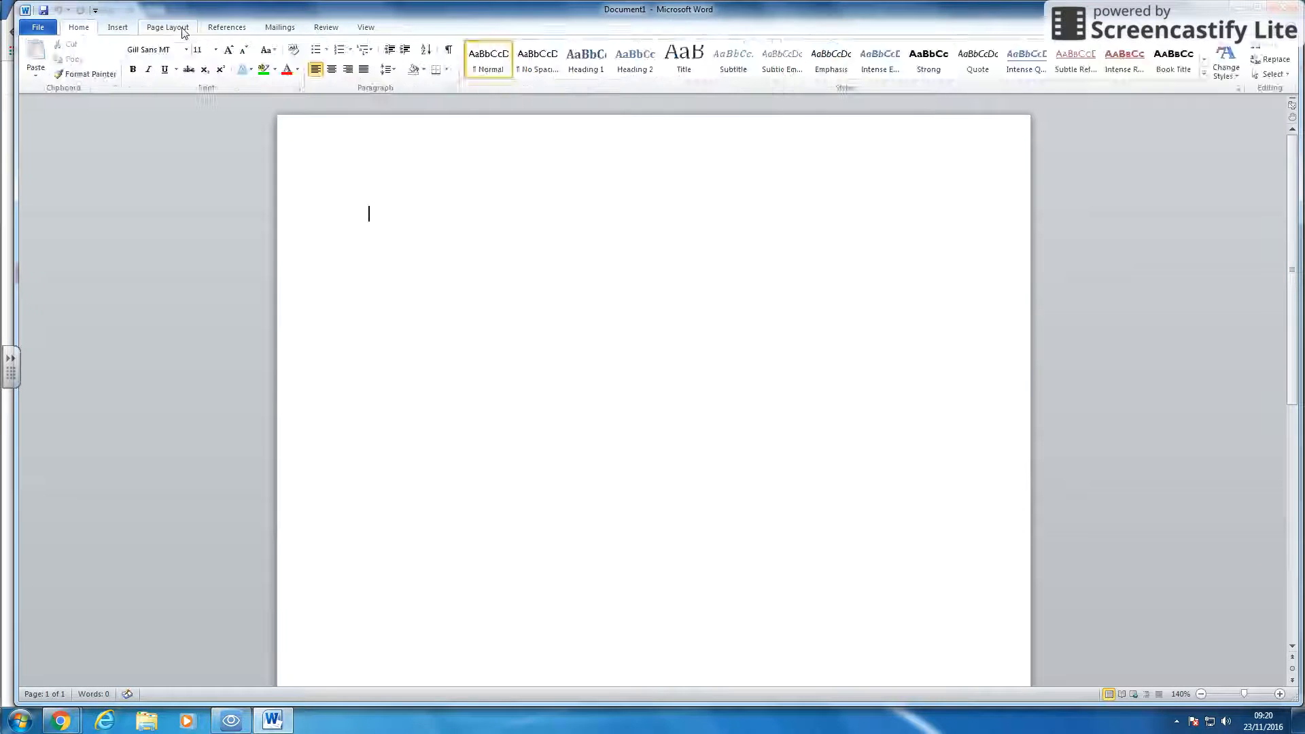
- Insert a table with 4 columns and 7 rows into the blank document
click(232, 31)
click(117, 31)
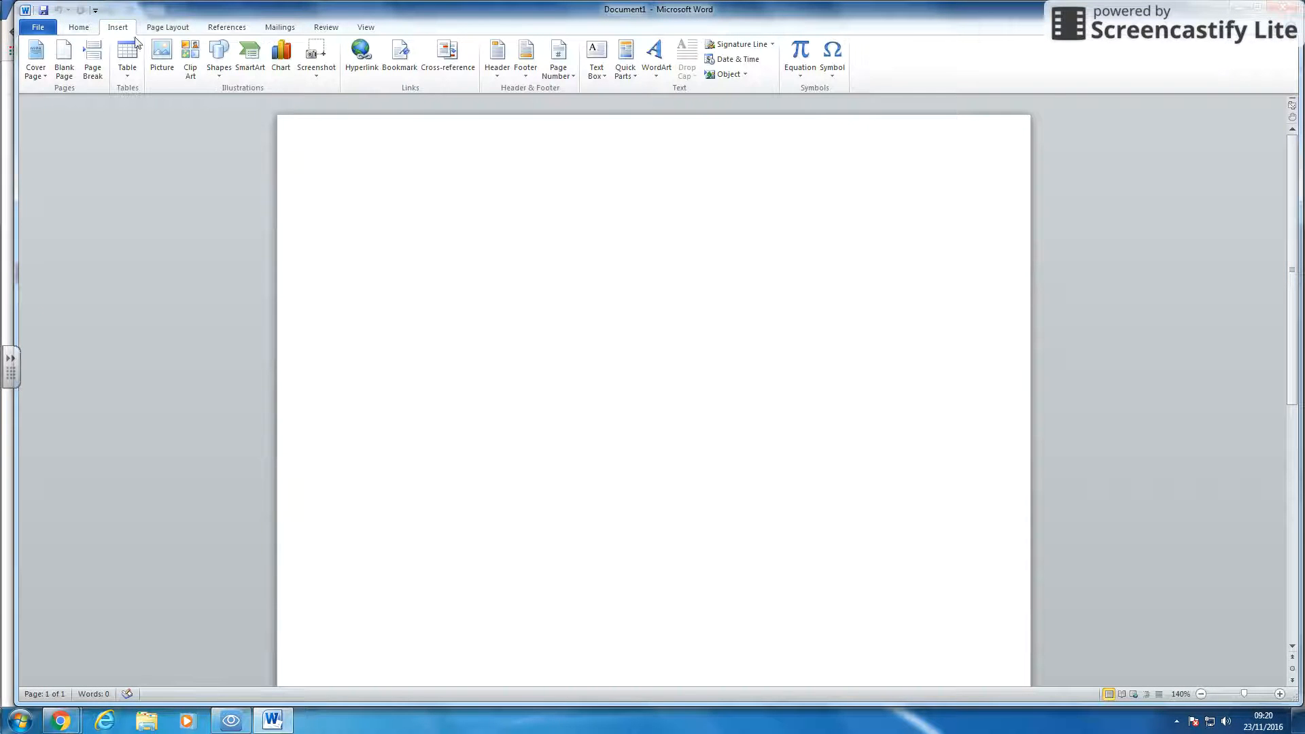
click(122, 75)
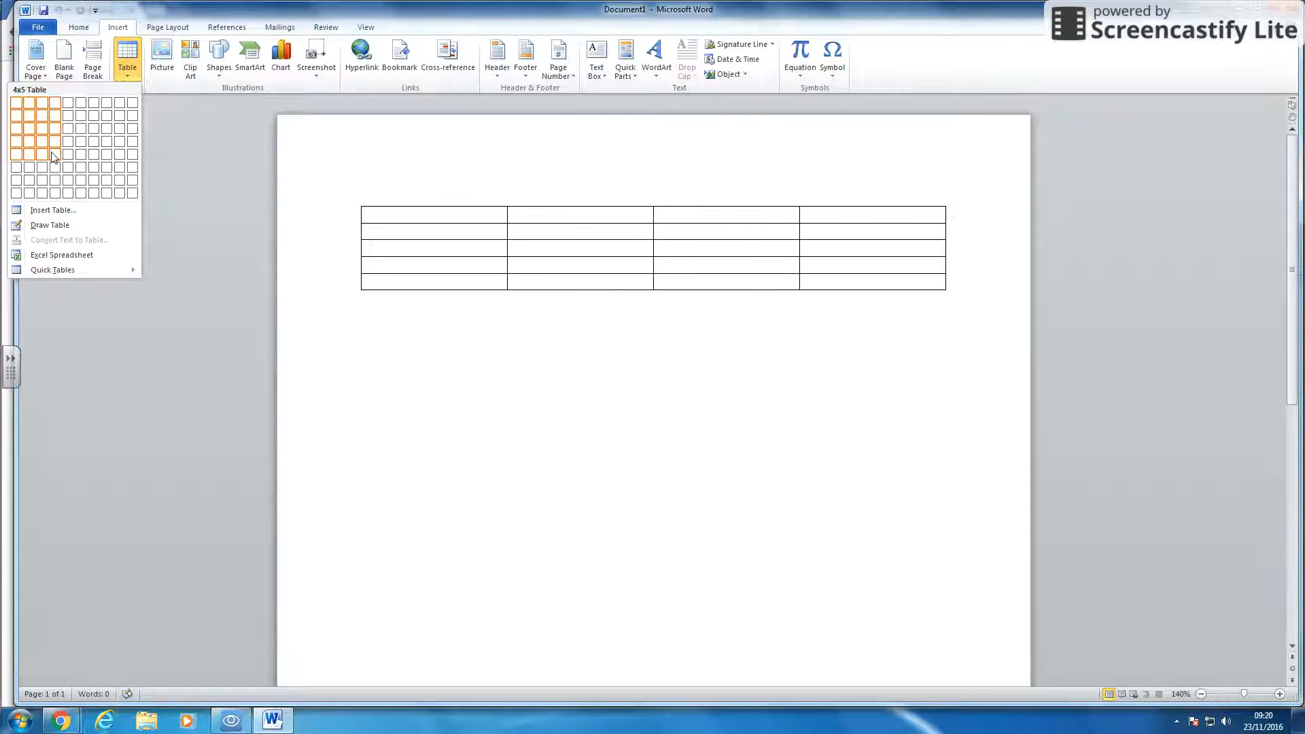
click(54, 180)
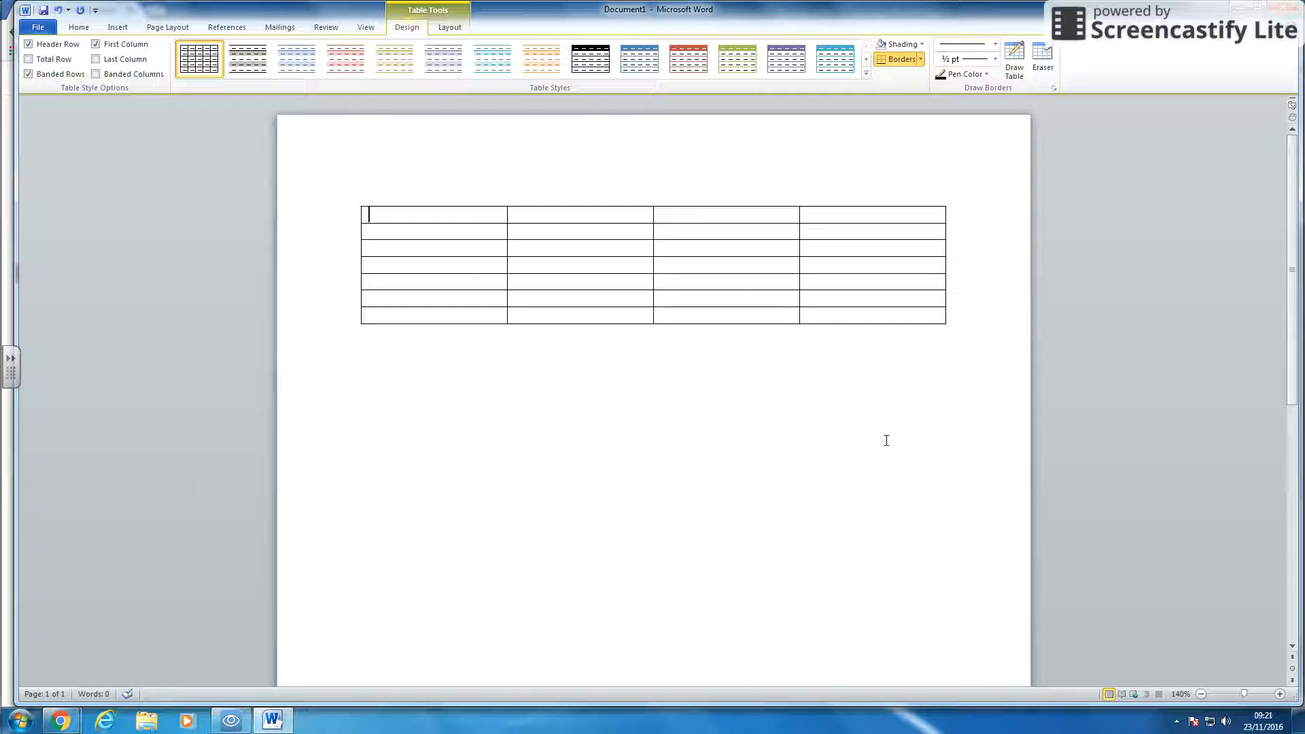
- Enter the header row Animal, Live, Eat, Colour across the first row
text(al)
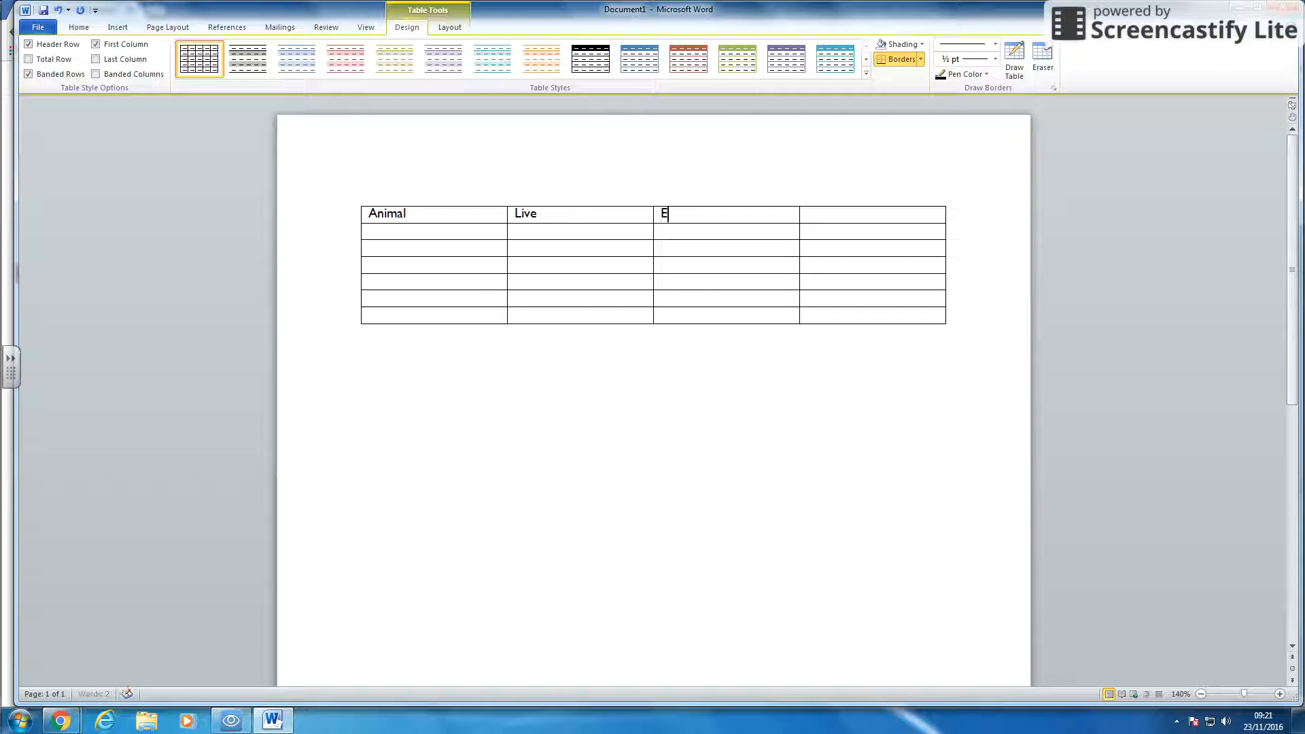
key(Tab)
click(449, 233)
- Fill the Animal column with Lion, Giraffe, Sparrow and Fox
text(Lion)
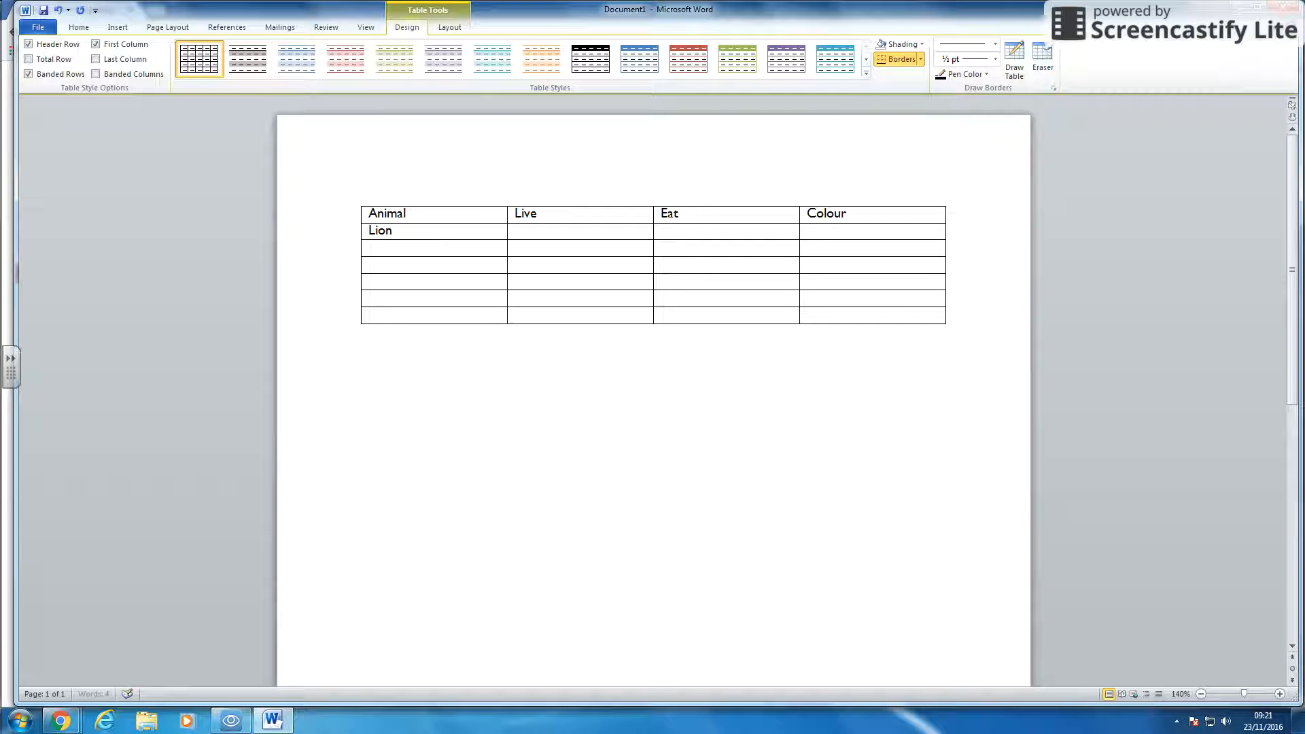
key(Down)
text(Giraffe)
key(Down)
text(Spa)
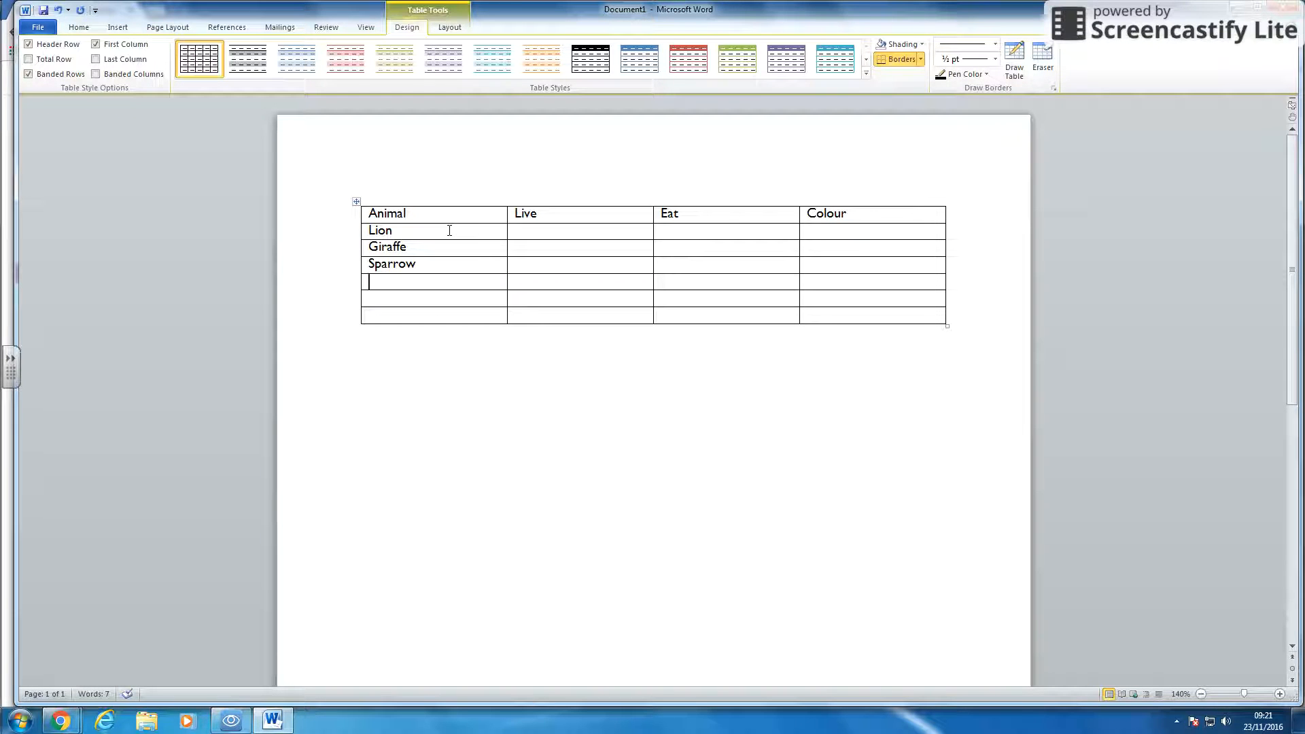
text(Fox)
- Fill the Live column with Africa, Africa, Europe and Europe
key(Up)
key(Up)
text(A)
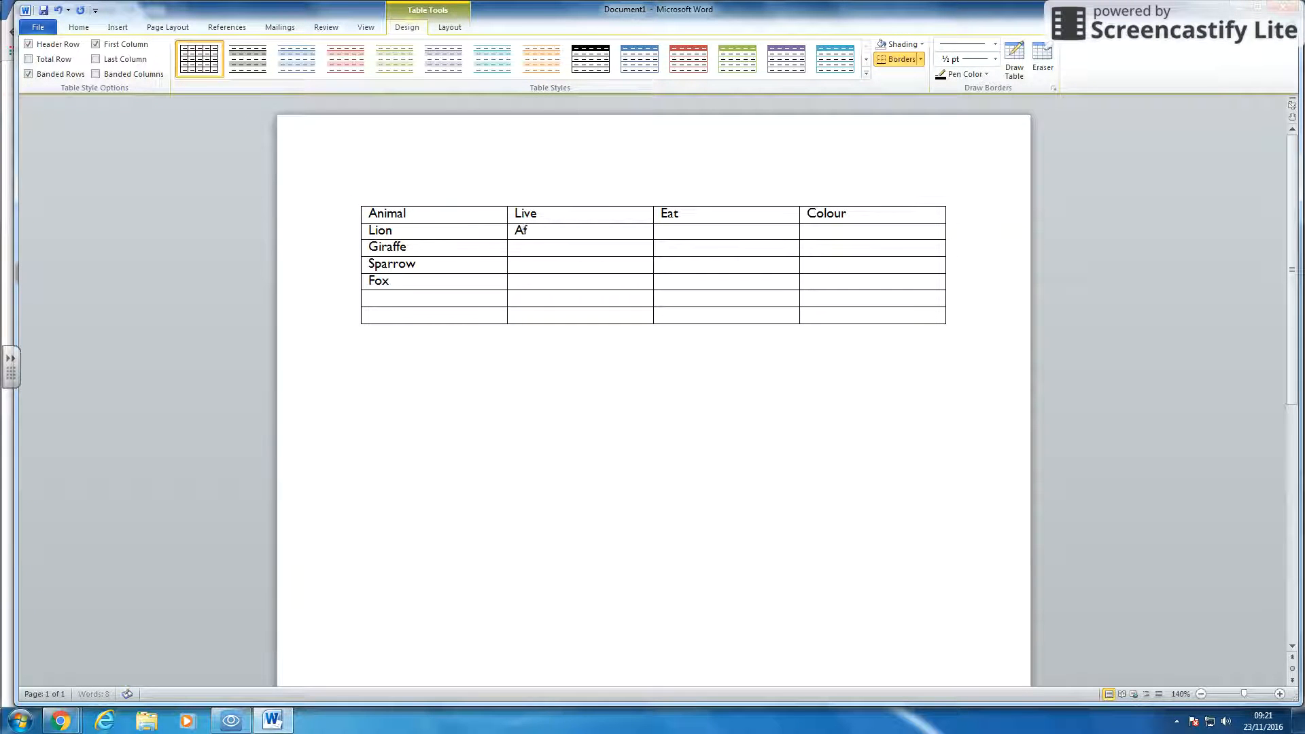
key(Down)
text(Afr)
key(Down)
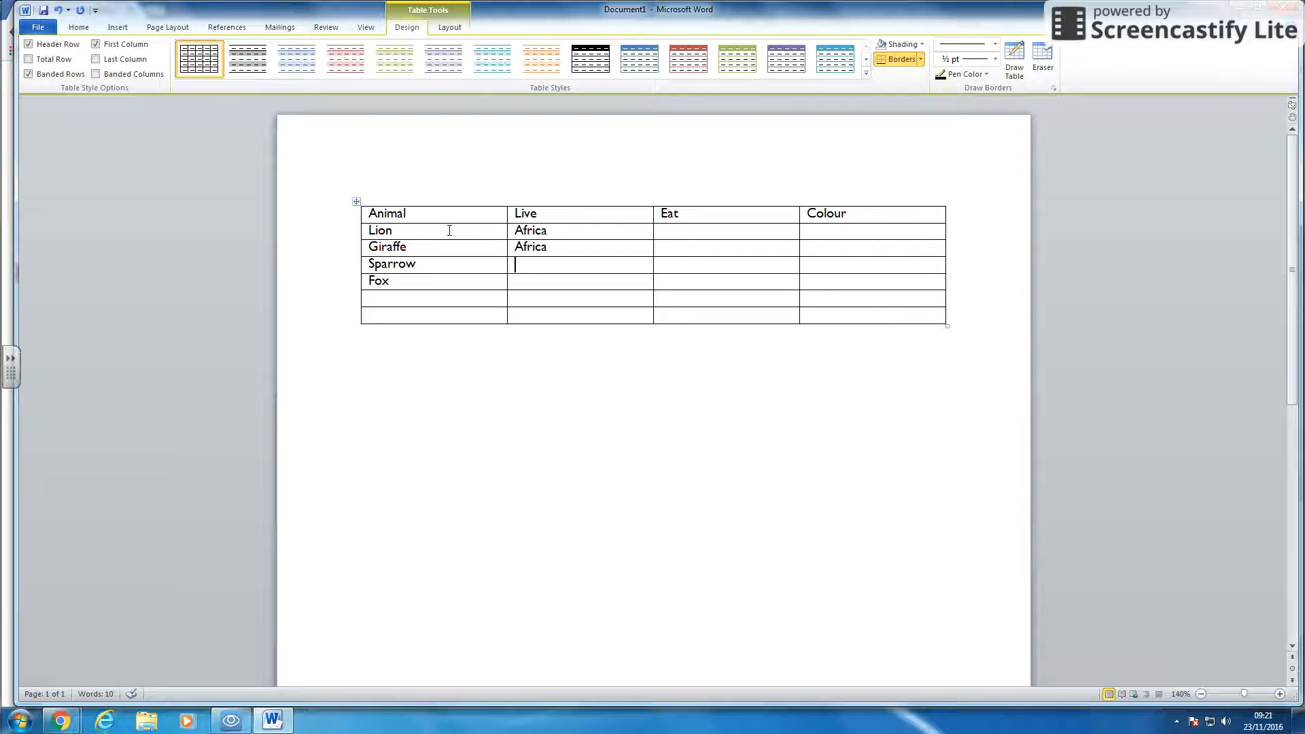
text(Eu)
text(rope)
text(Eu)
text(Meat)
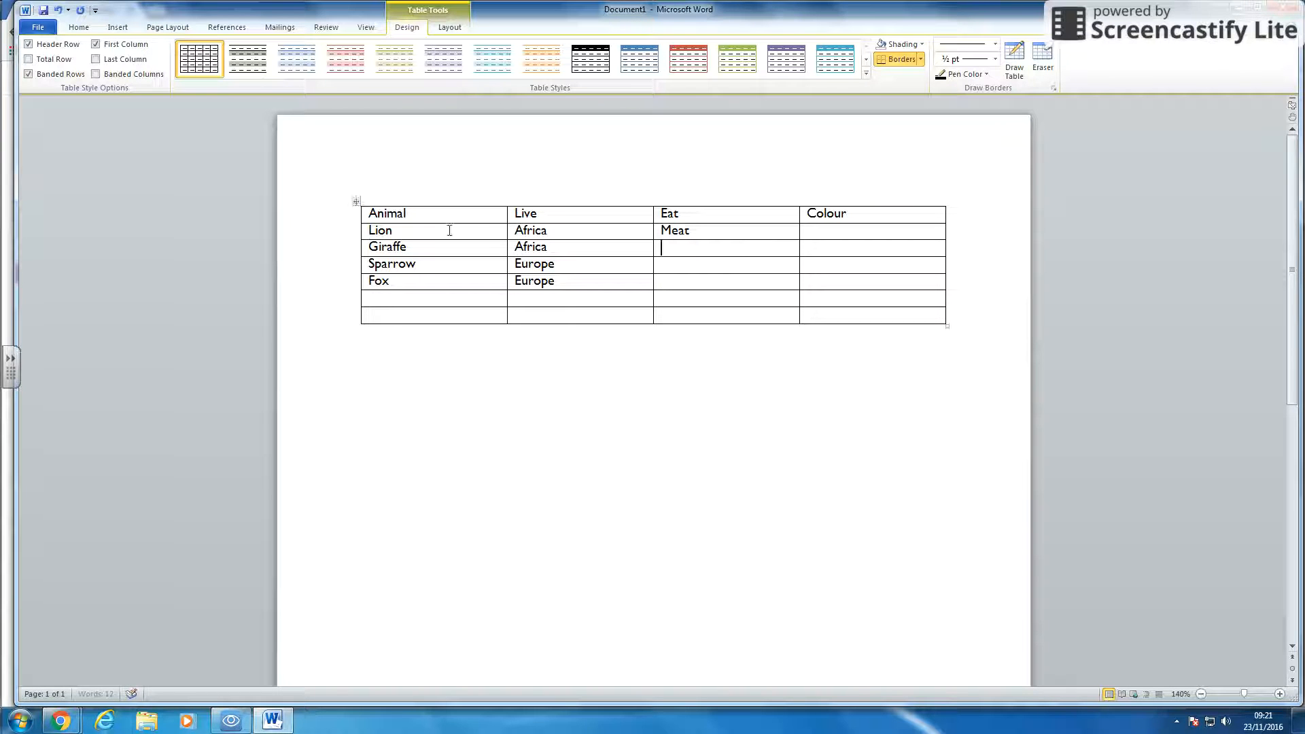
- Fill the Eat column with Meat, Plants, Seeds and Meat
key(Down)
text(See)
key(Down)
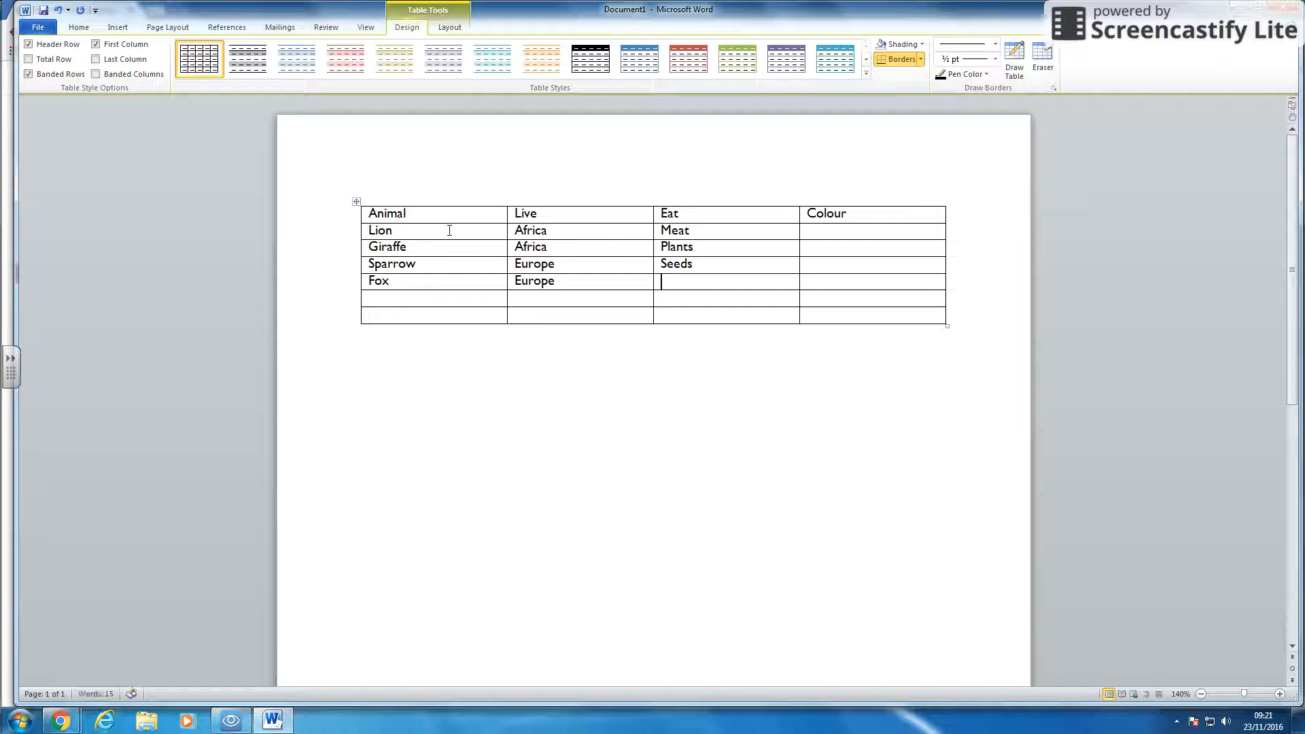
text(Meat)
- Fill the Colour column with Yellow, Yellow and brown, Grey and brown, and Orange
key(Up)
key(Up)
text(Yellow)
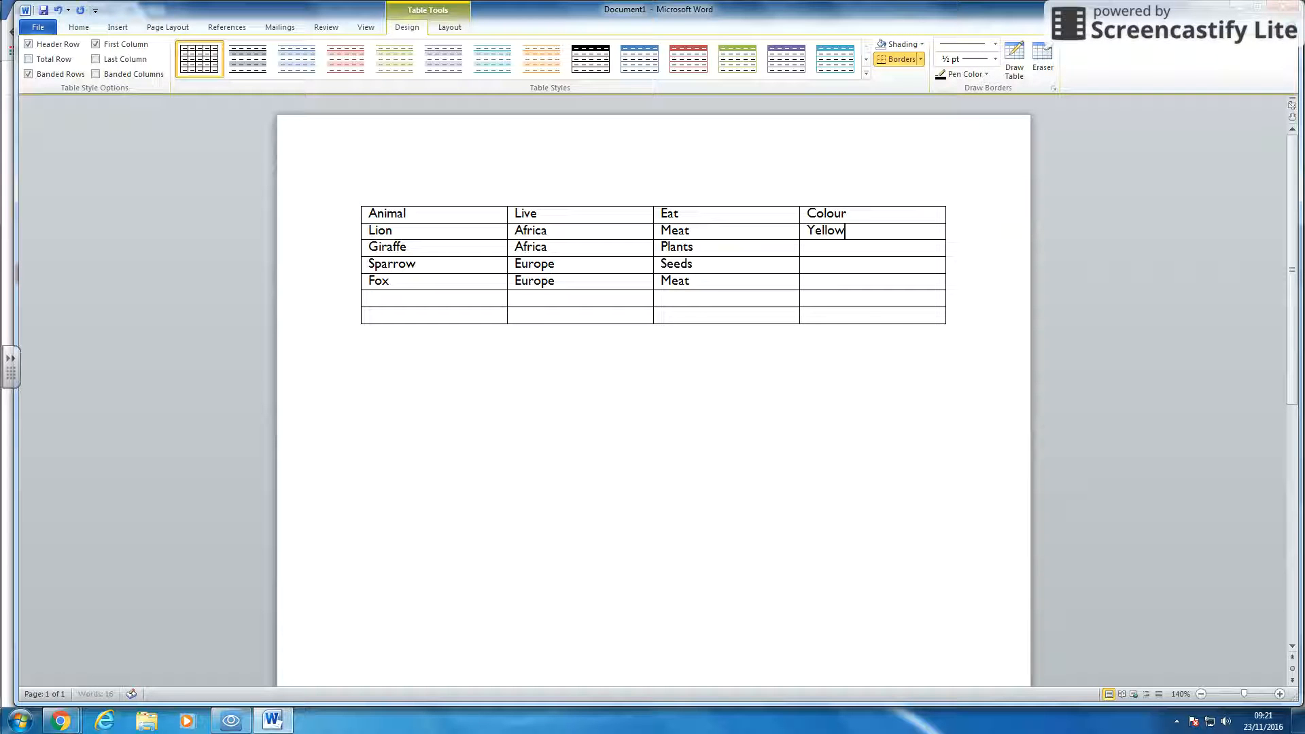
text(Yellow and brown)
key(Down)
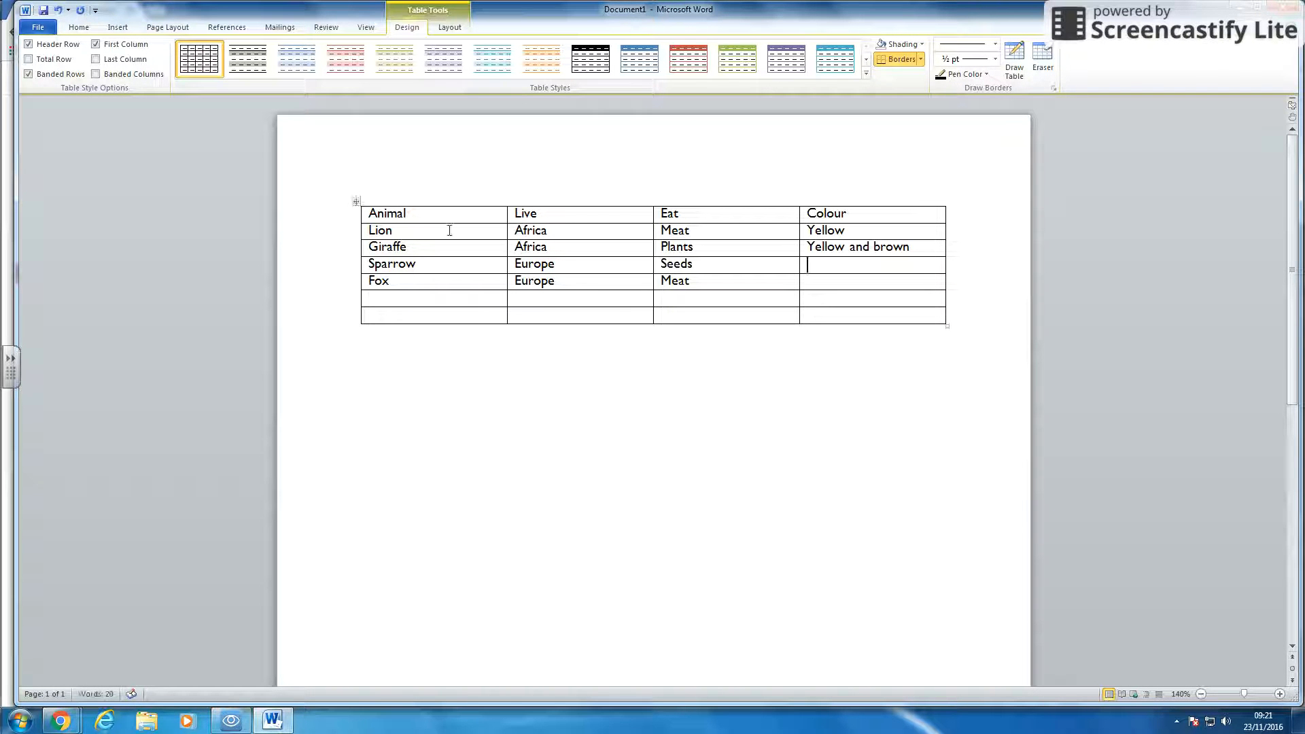
text(Grey and brown)
key(Down)
text(Orange)
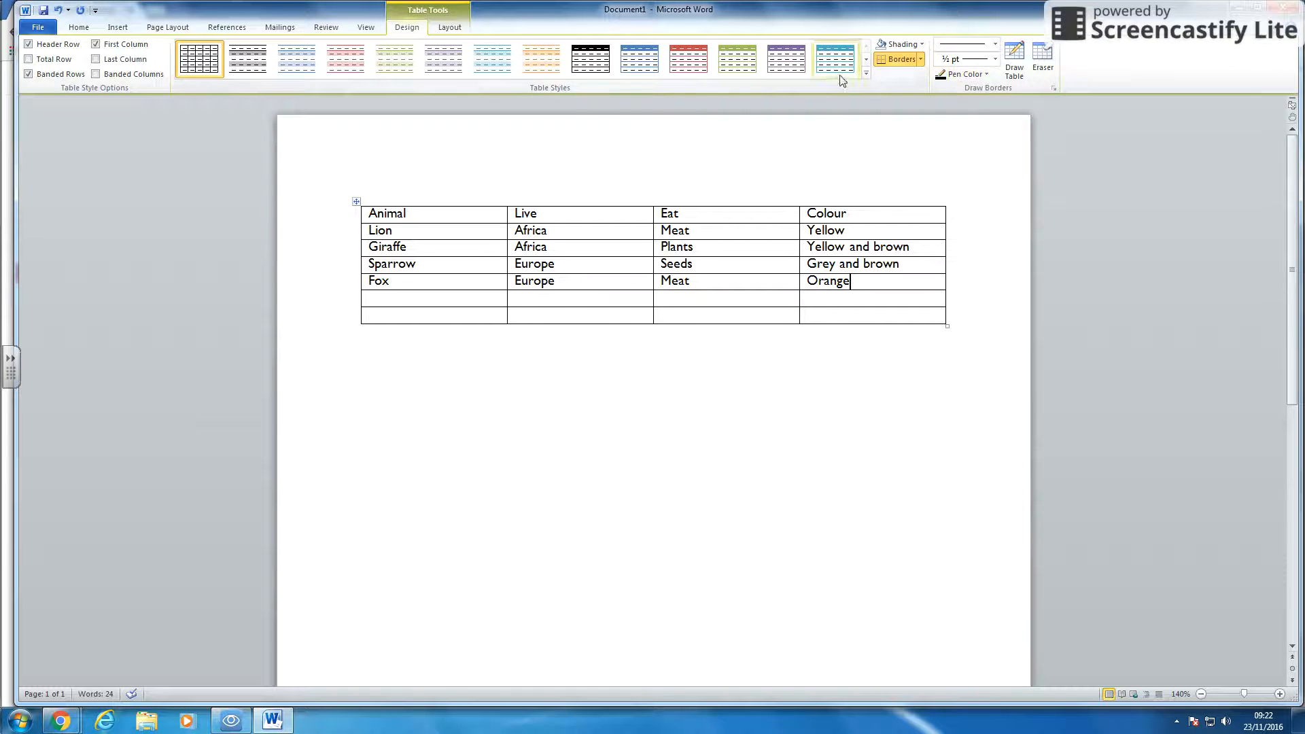
- Try a light blue banded table style from the styles gallery and undo it
click(866, 73)
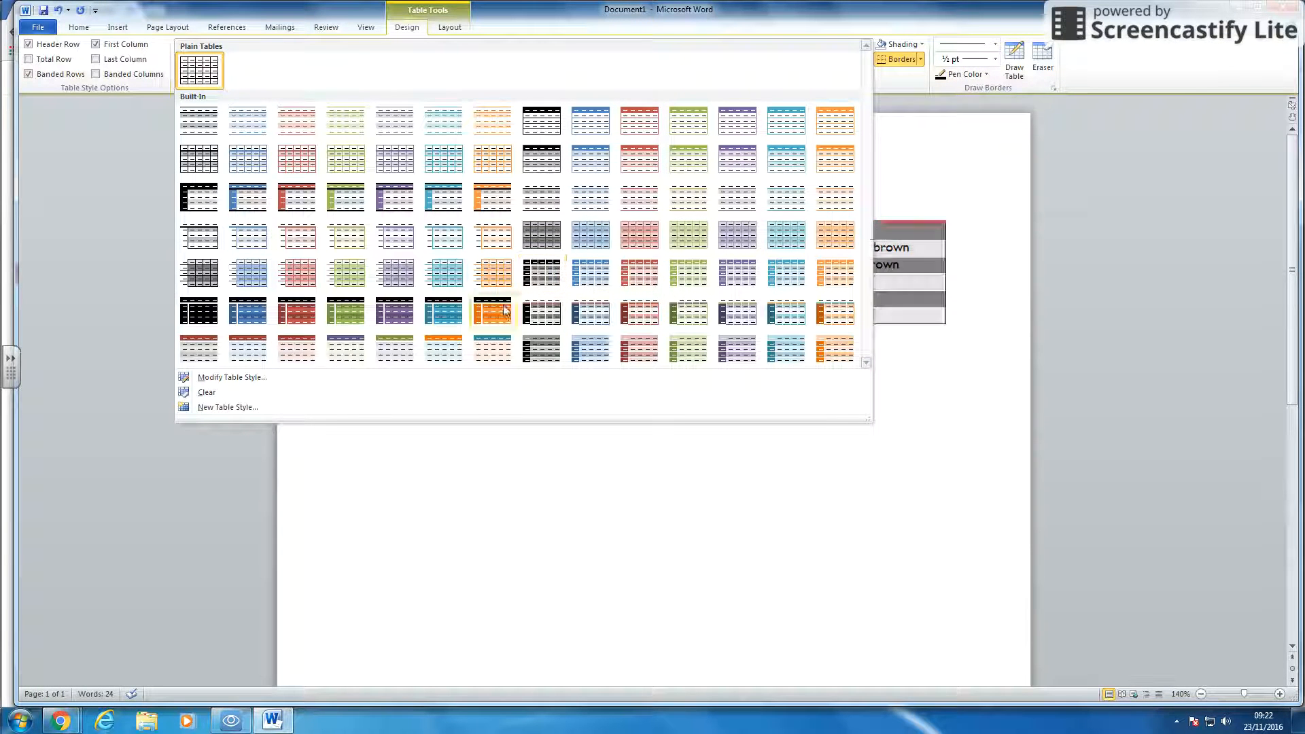
click(441, 269)
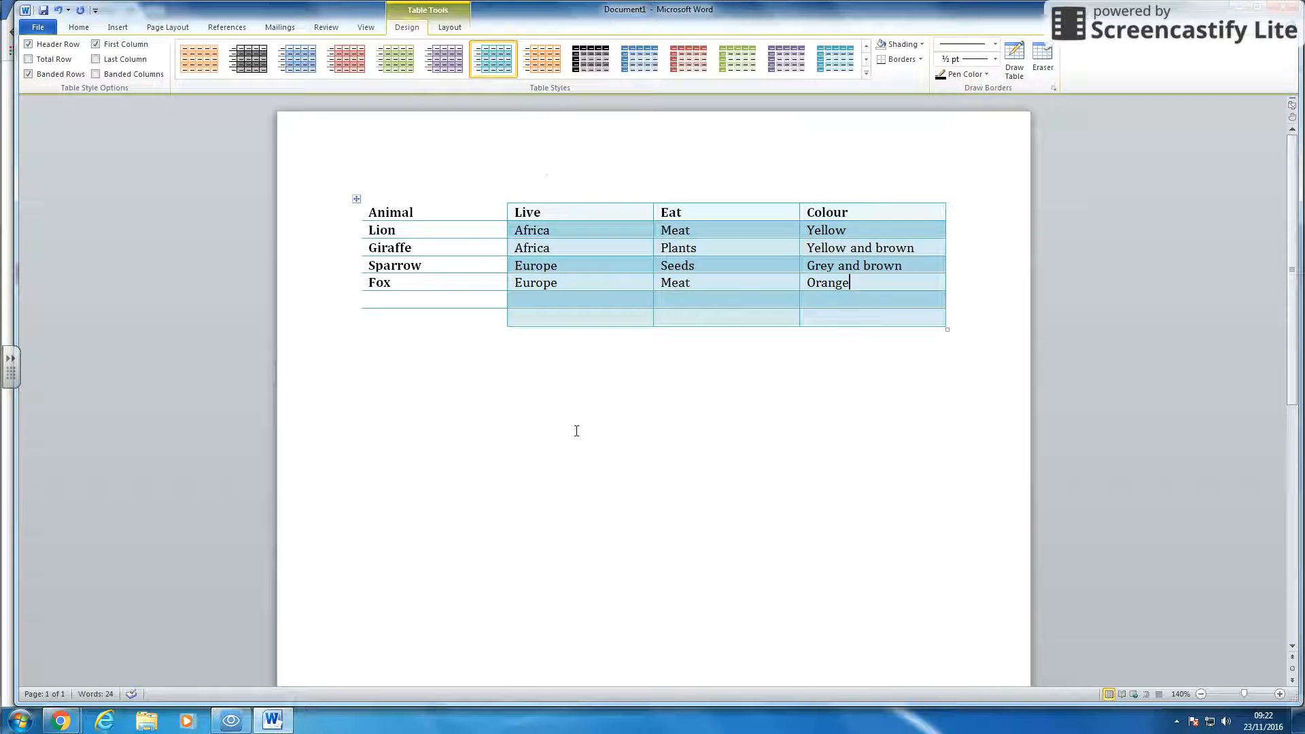
click(59, 10)
- Select the whole table and shade it with a blue theme colour
drag(462, 211, 866, 305)
click(921, 44)
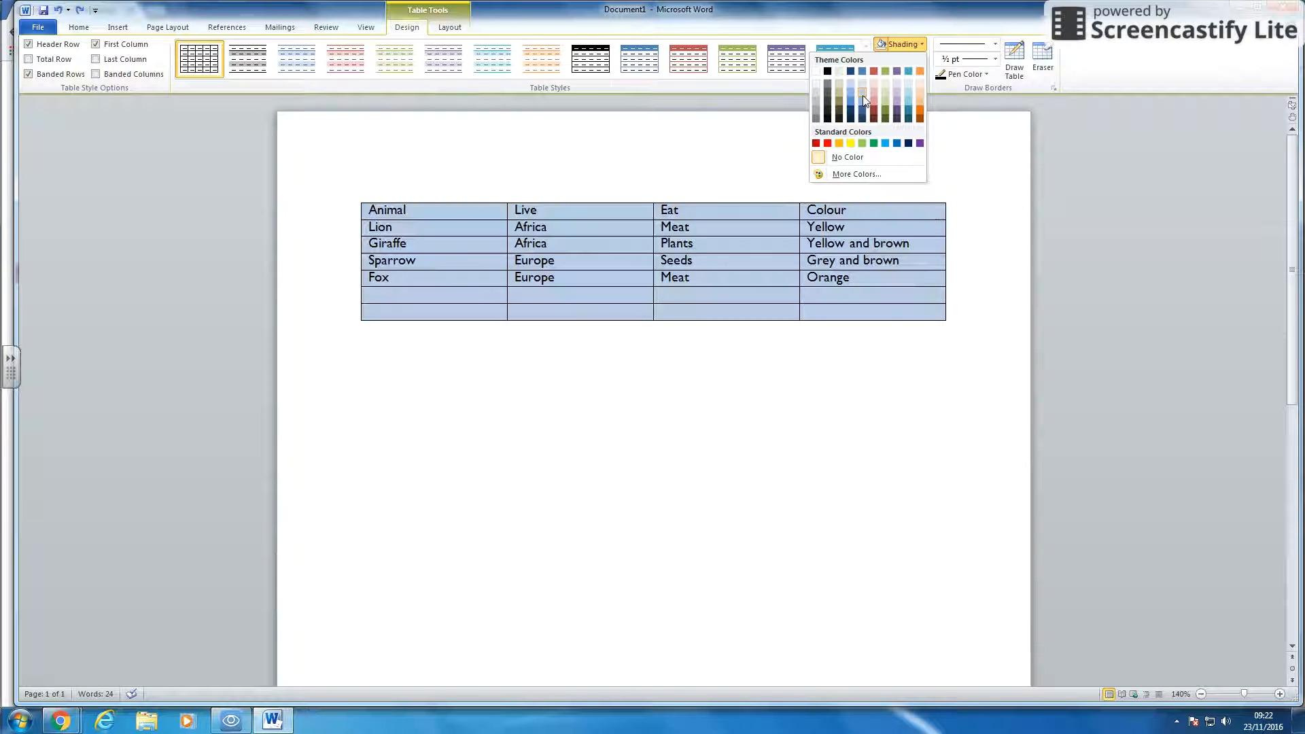
click(863, 96)
- Remove all borders from the selected table
click(920, 59)
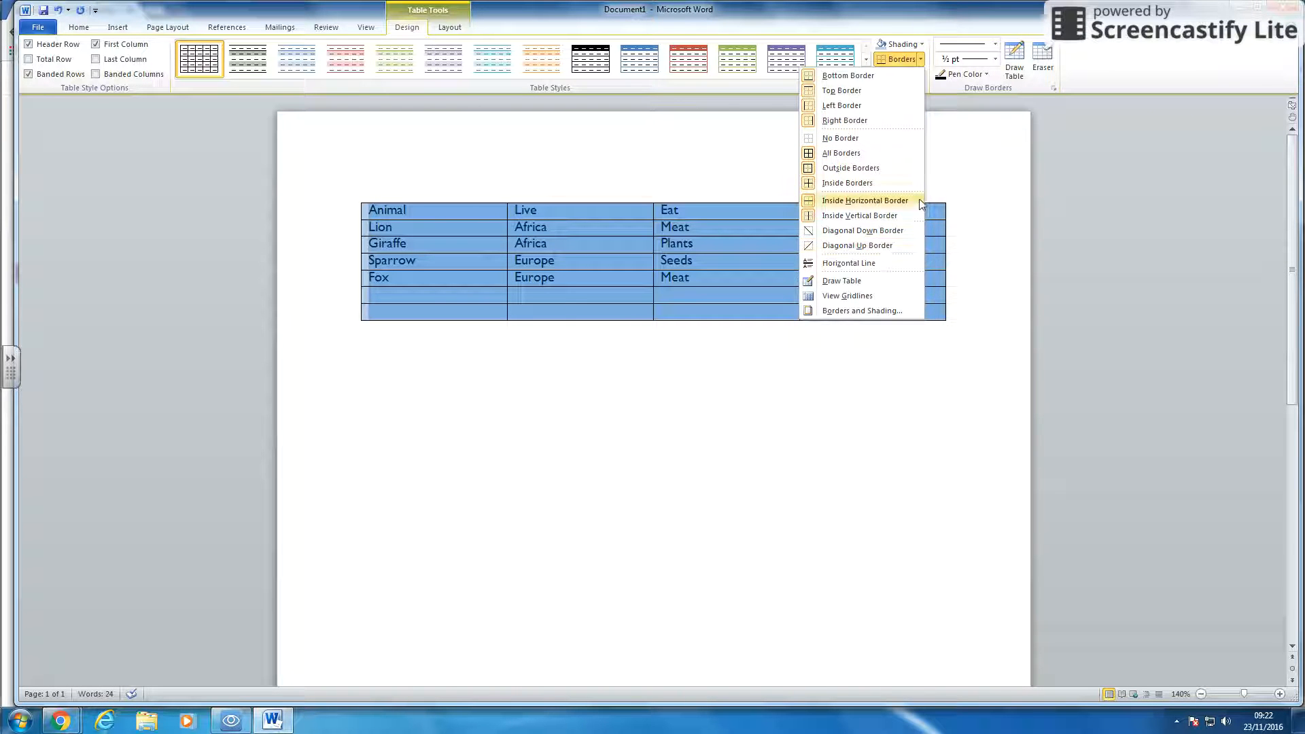
click(843, 138)
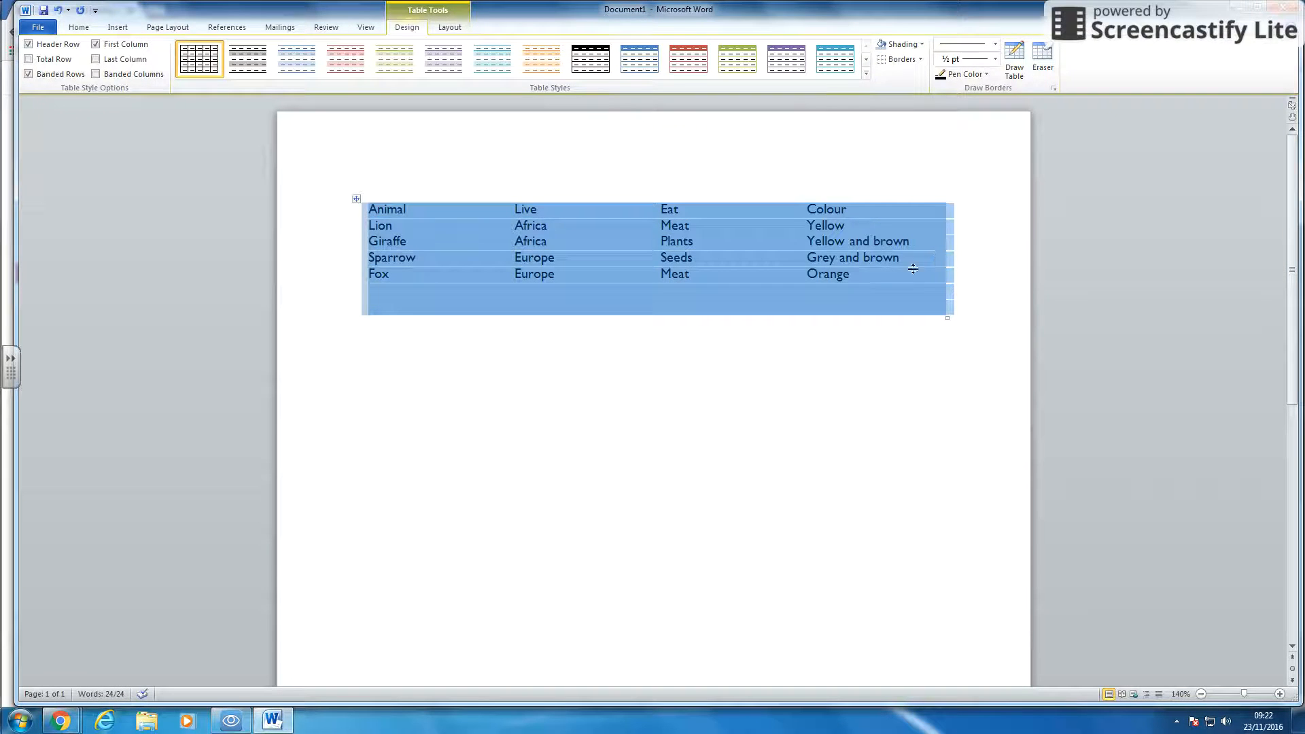
click(941, 428)
- Select the table again and set the border line style to a double line at 1½ pt
drag(368, 208, 917, 297)
click(406, 27)
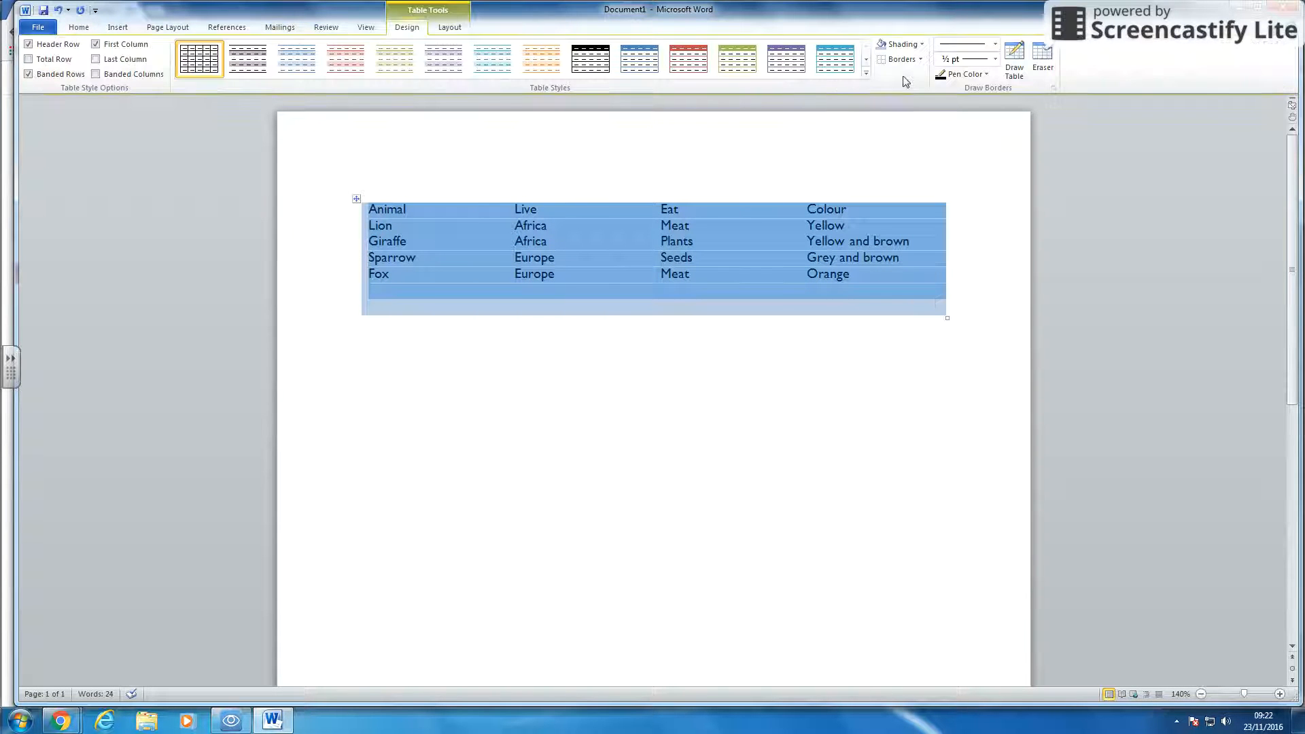
click(993, 45)
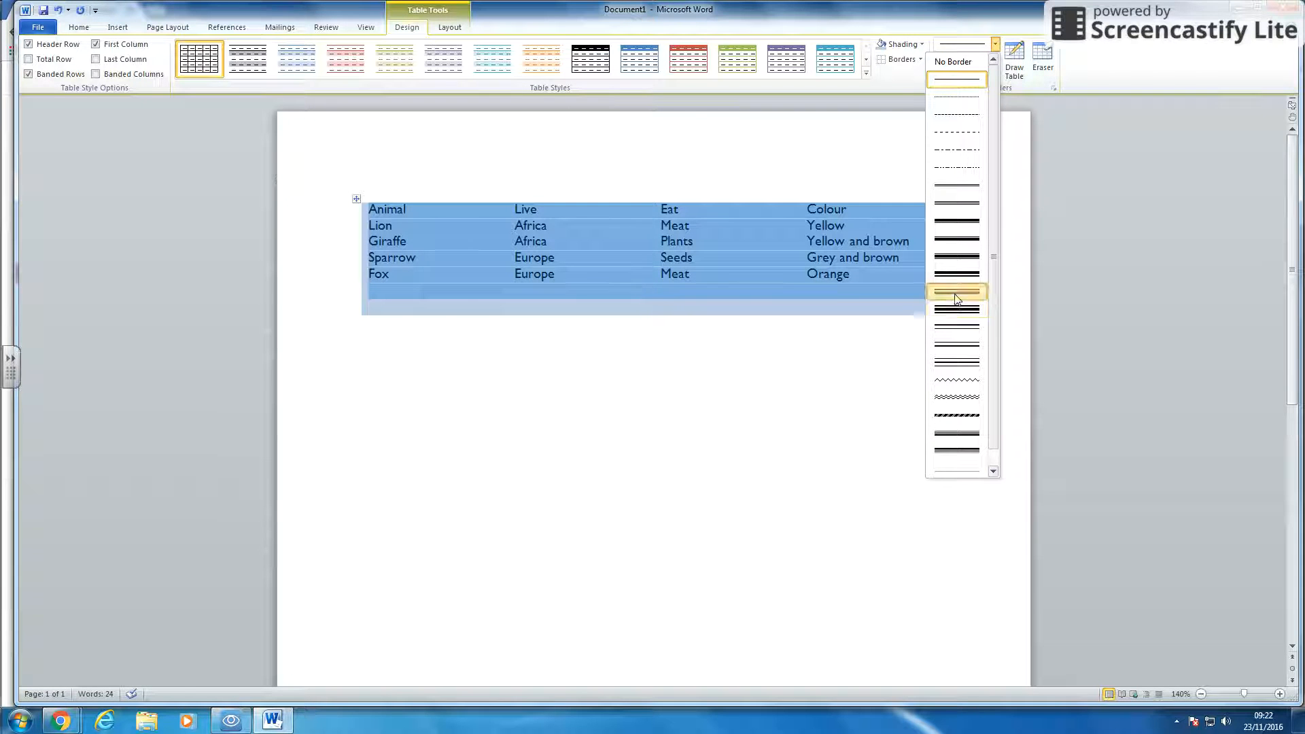
click(958, 291)
click(995, 60)
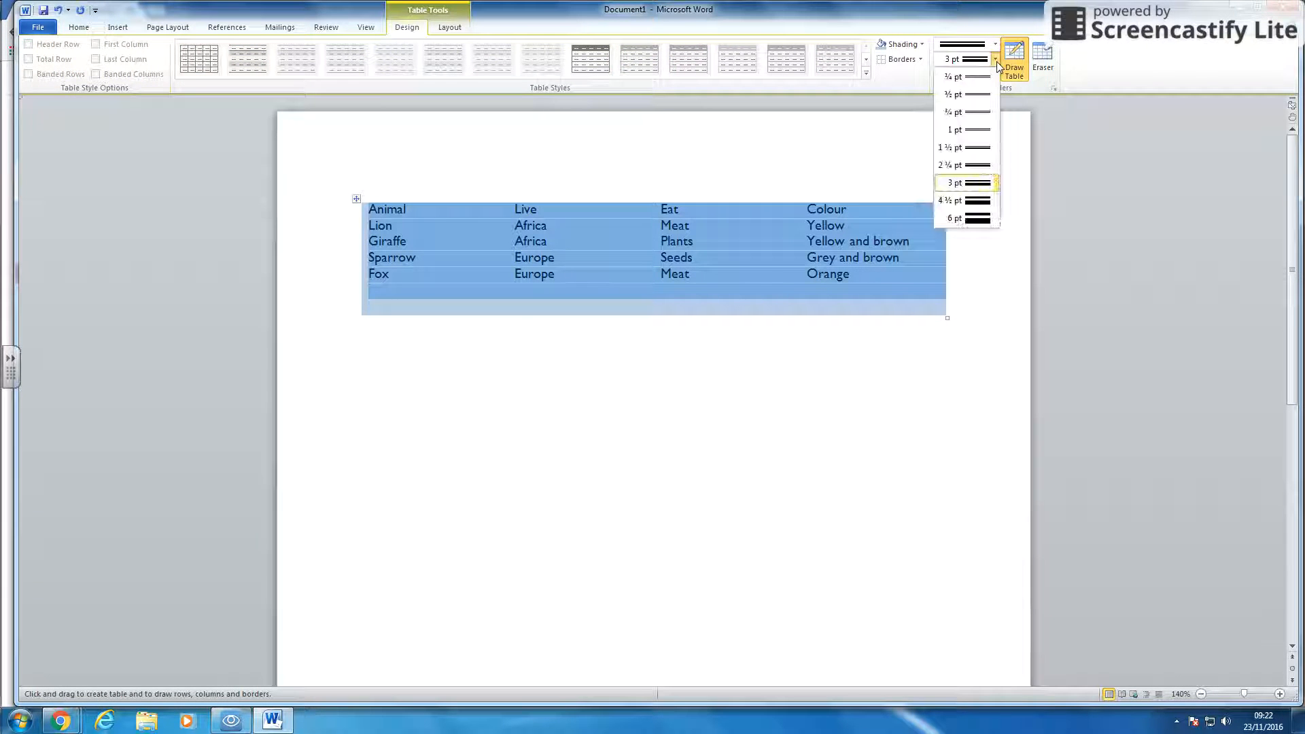
click(978, 150)
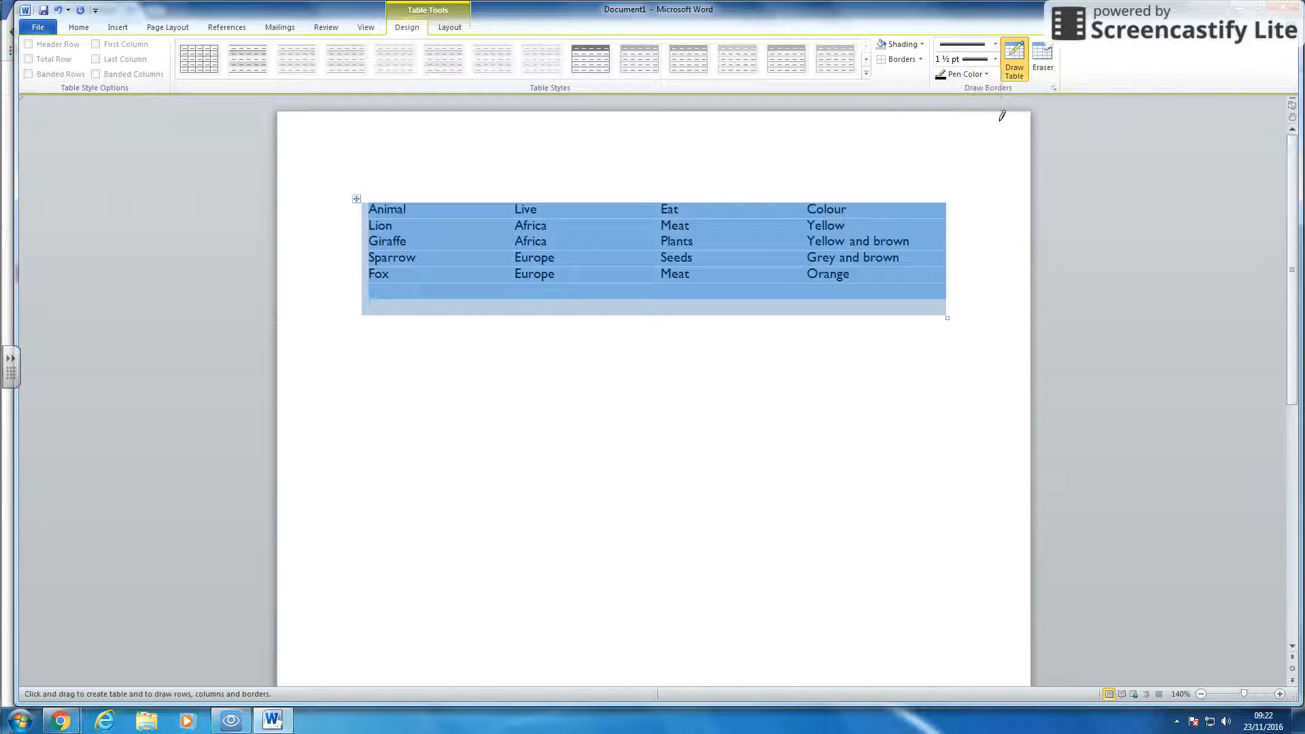
- Set the pen colour to green and apply all borders to the table
click(986, 75)
click(915, 155)
click(943, 76)
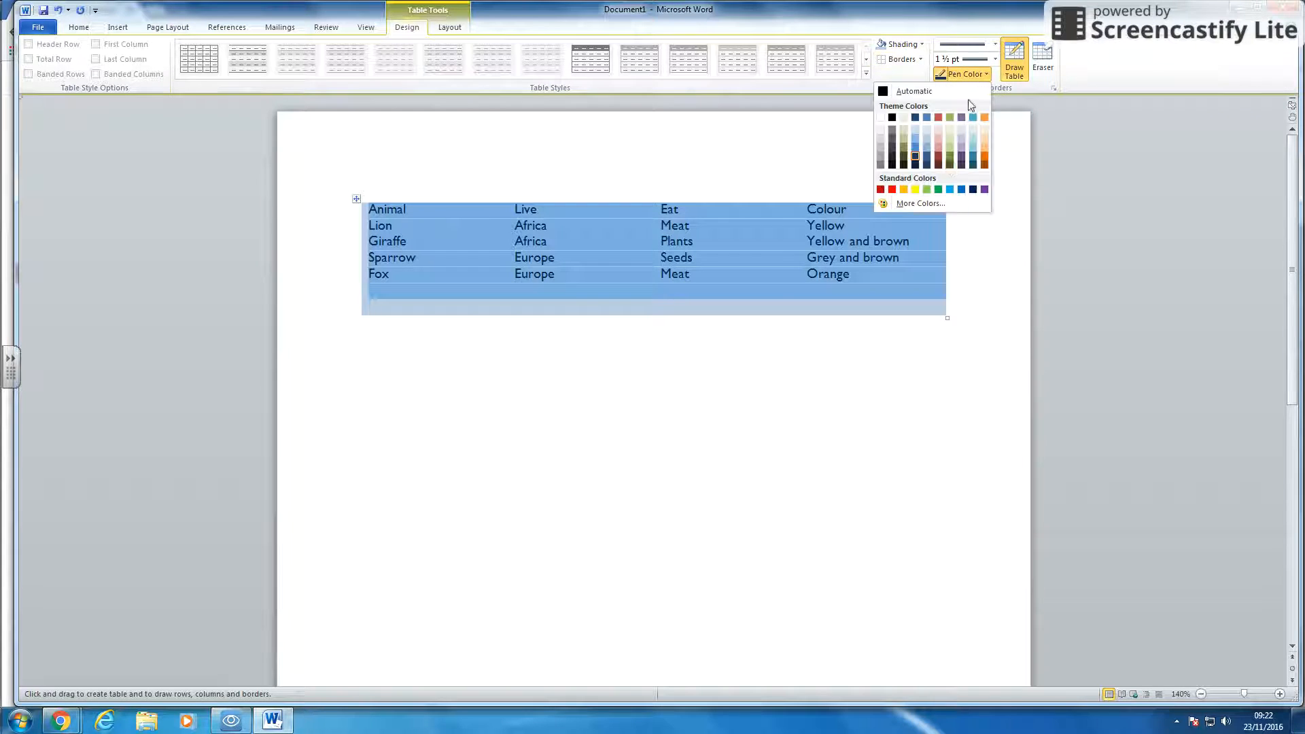
click(937, 190)
click(920, 59)
click(858, 156)
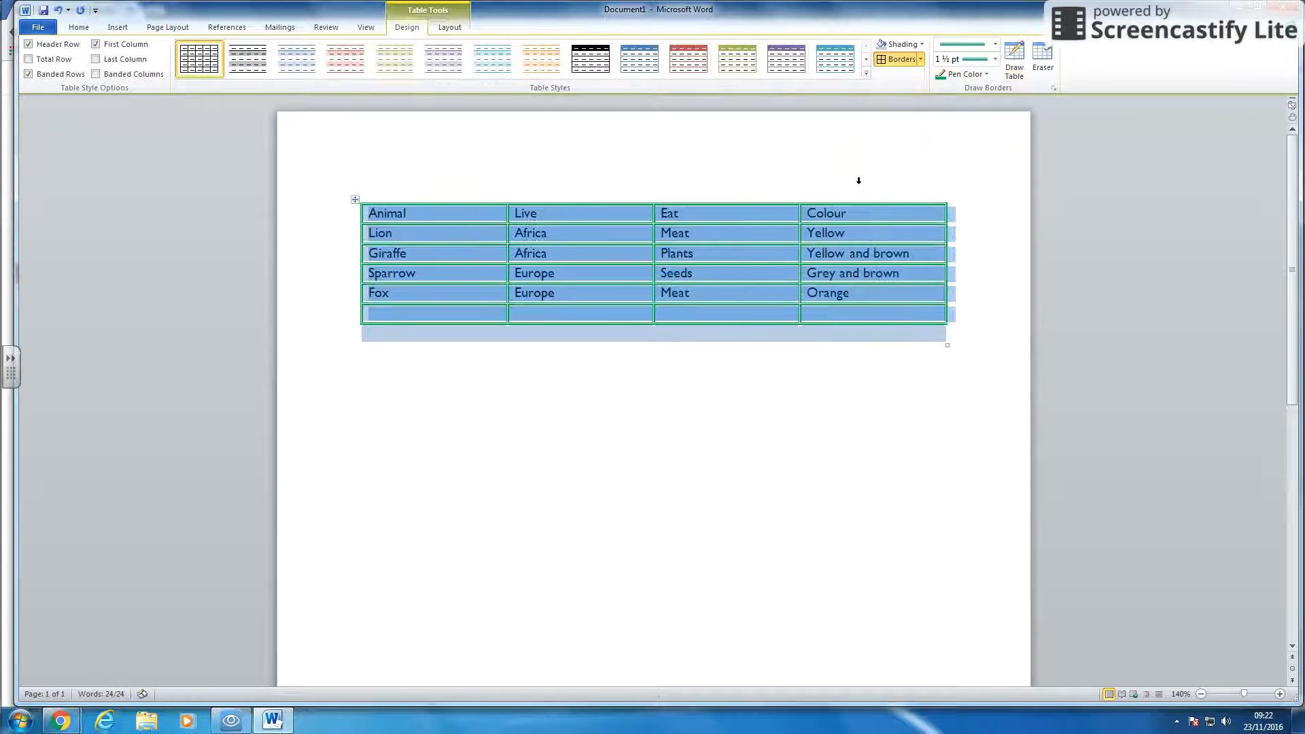
- Shade the Giraffe row's Africa cell in dark blue
click(801, 367)
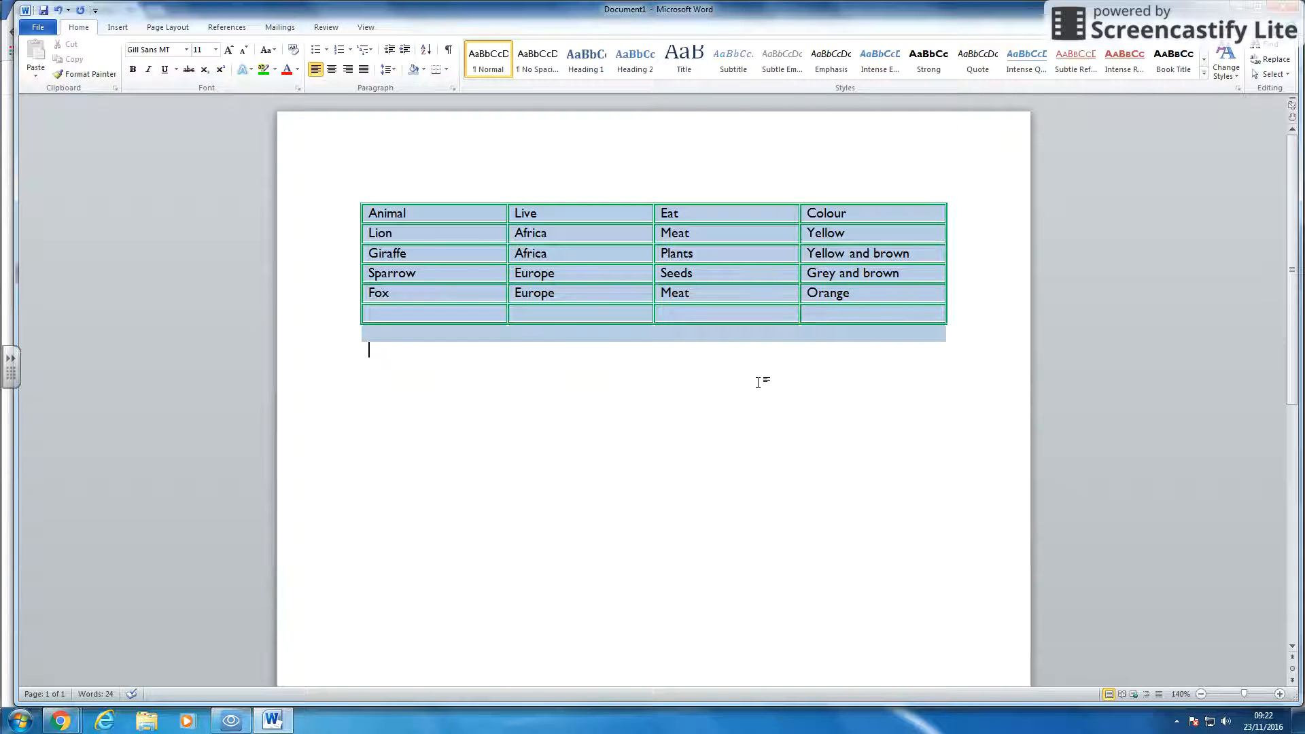
click(710, 268)
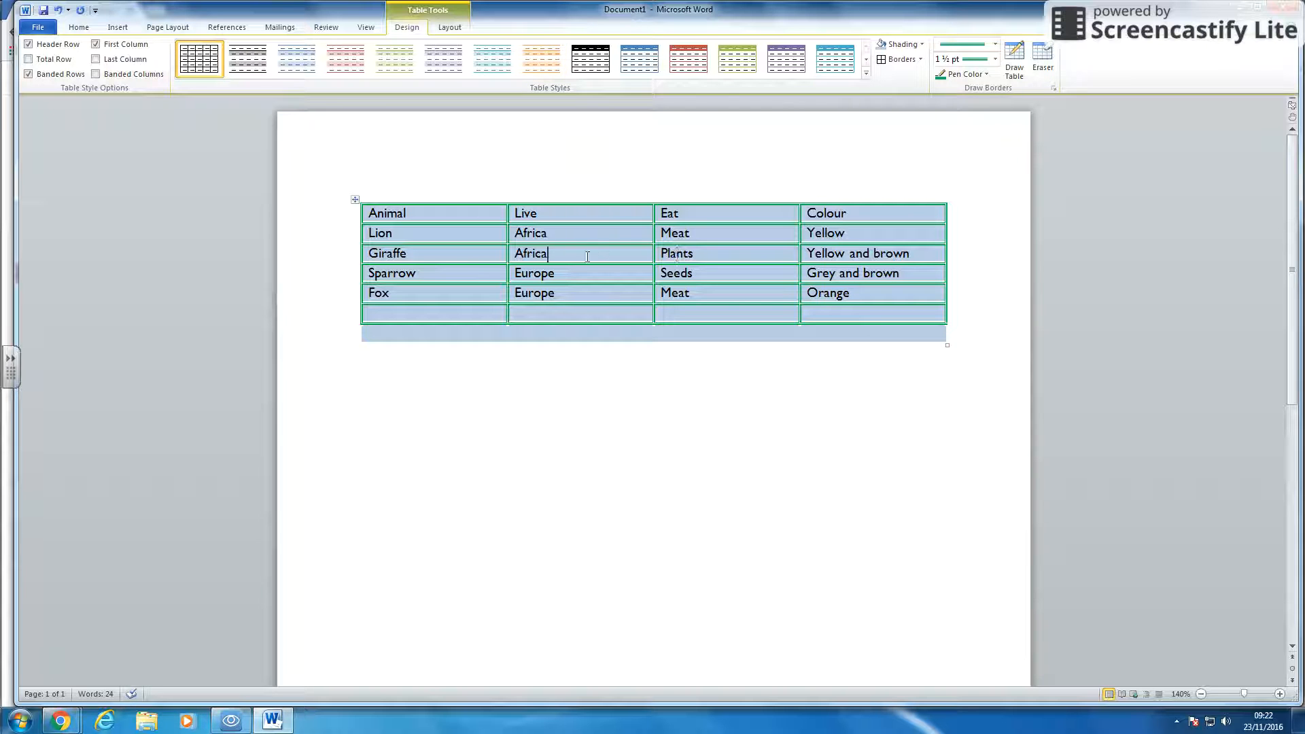
click(920, 44)
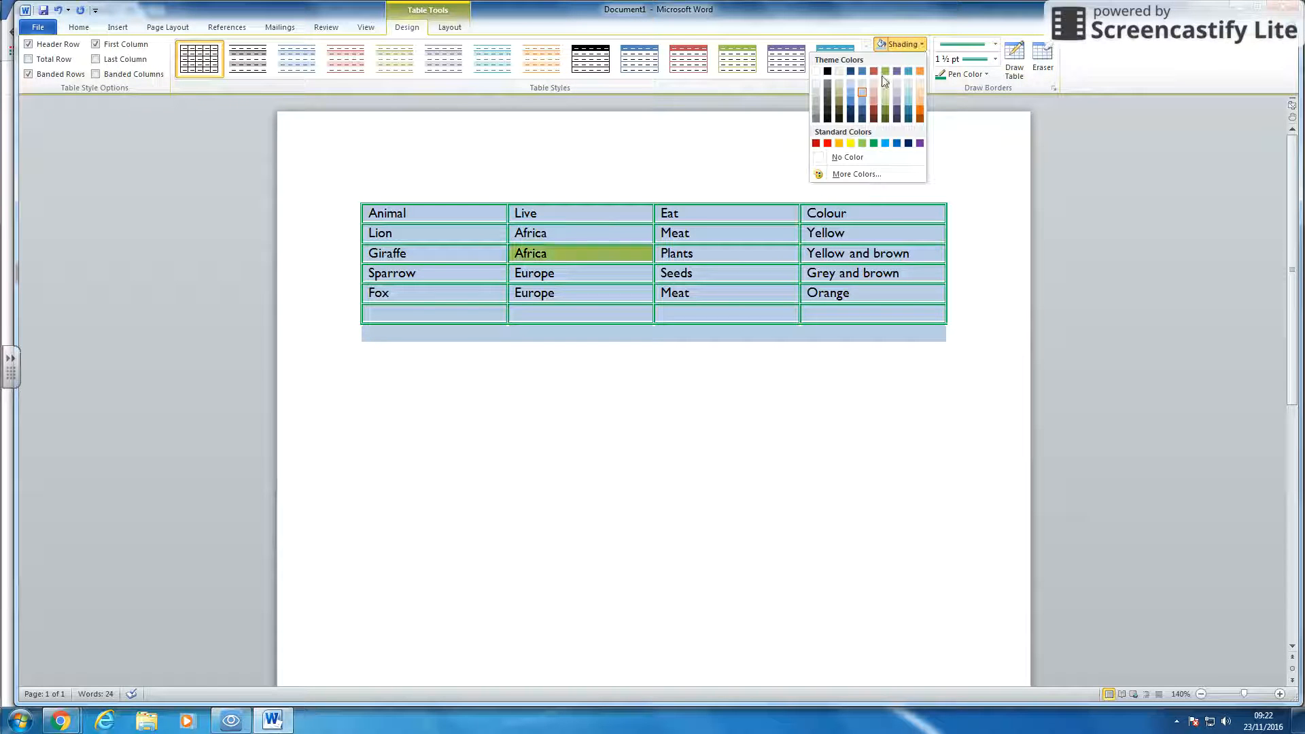
click(849, 71)
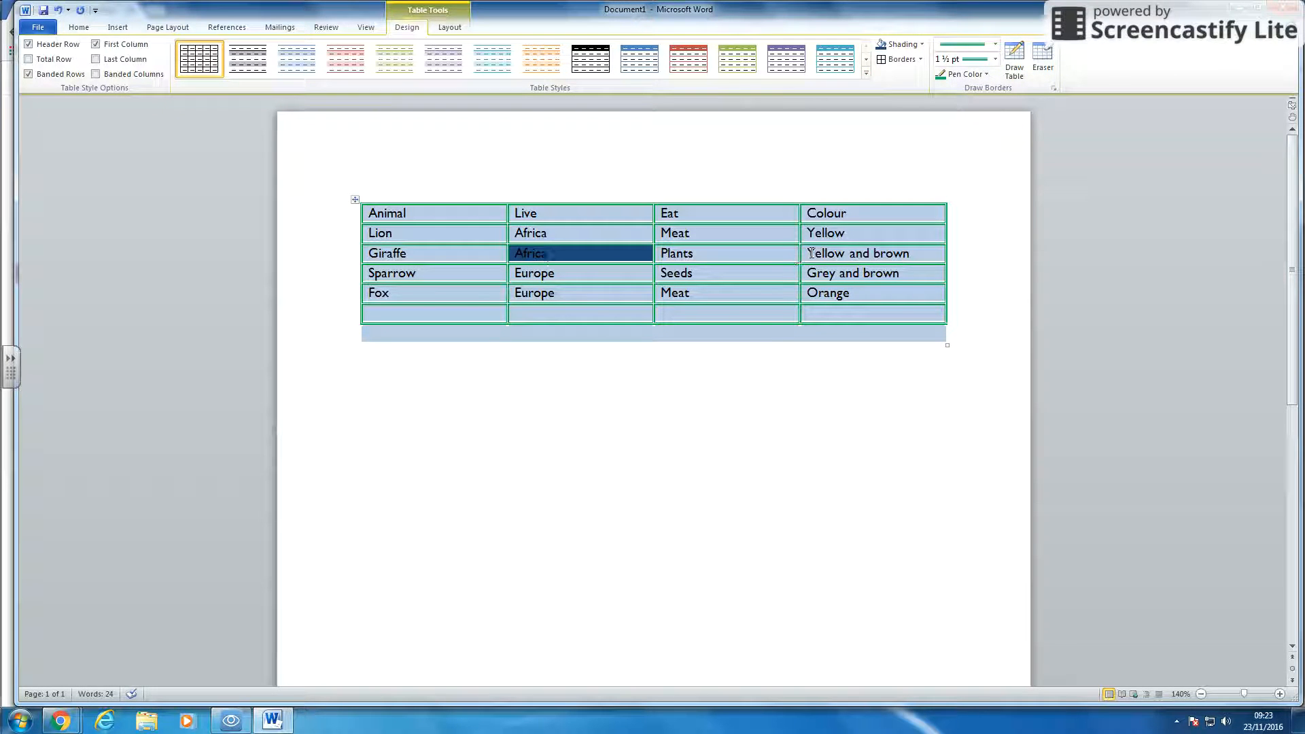
- Shade the 'Yellow and brown' cell yellow
click(922, 44)
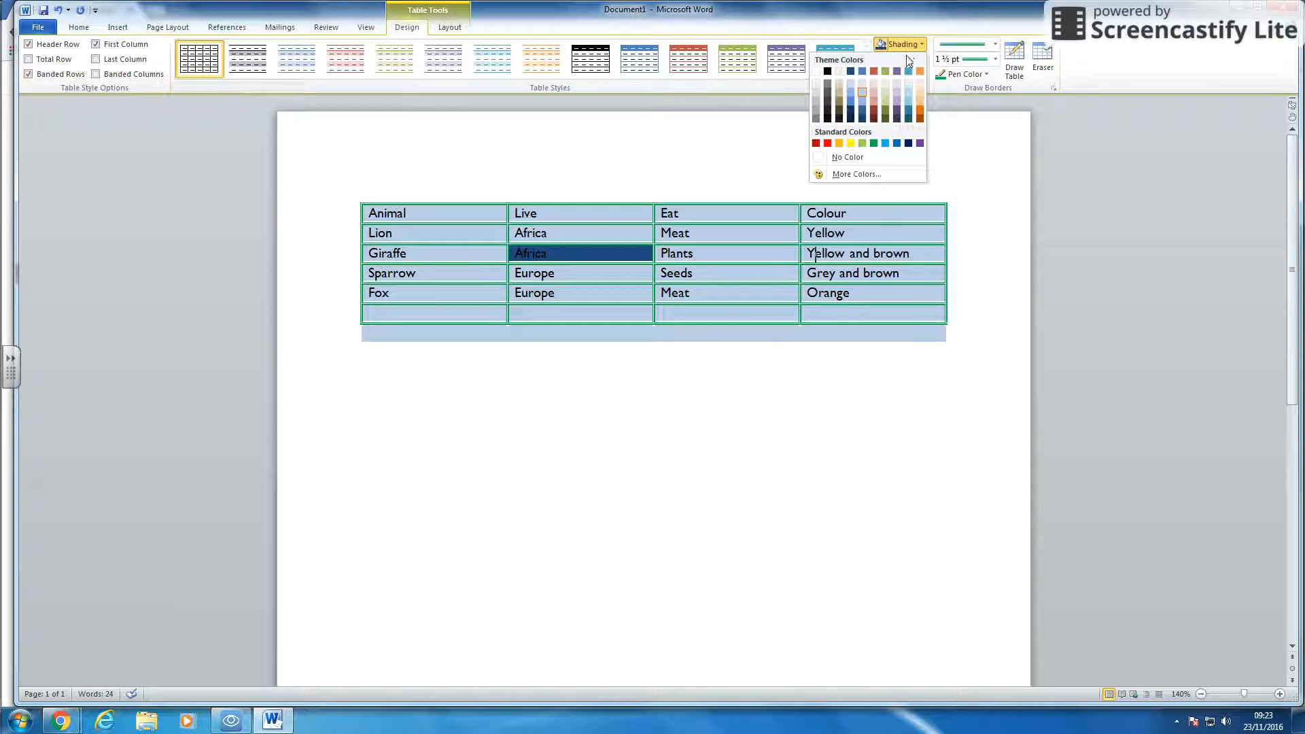
click(858, 146)
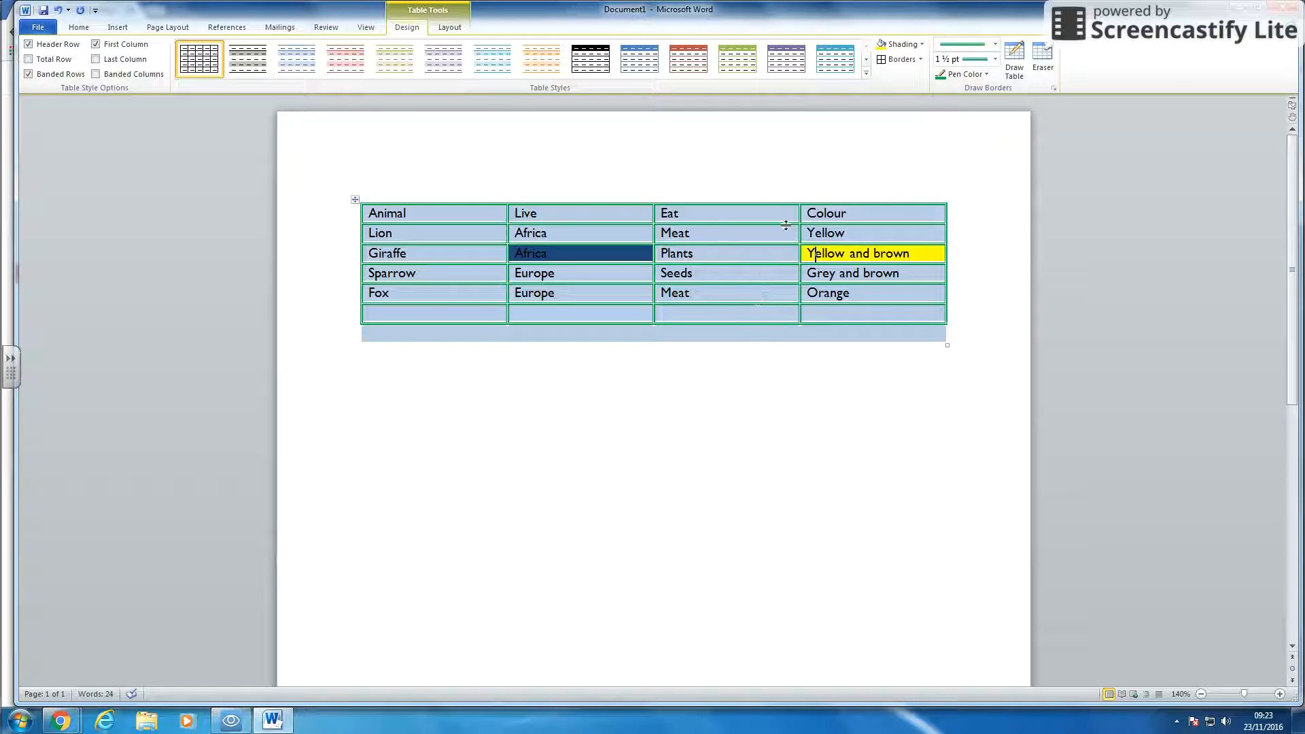
- Select the header row and make its text bold
drag(850, 214, 410, 210)
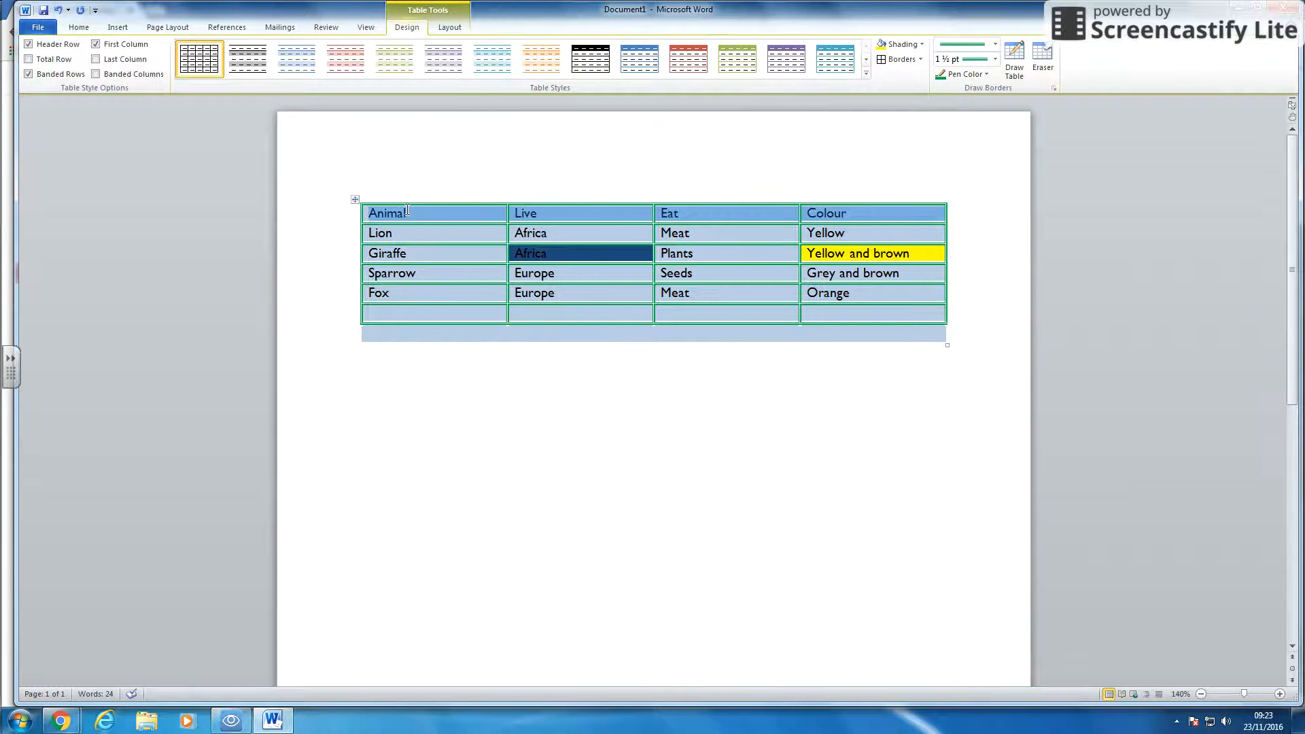
click(79, 28)
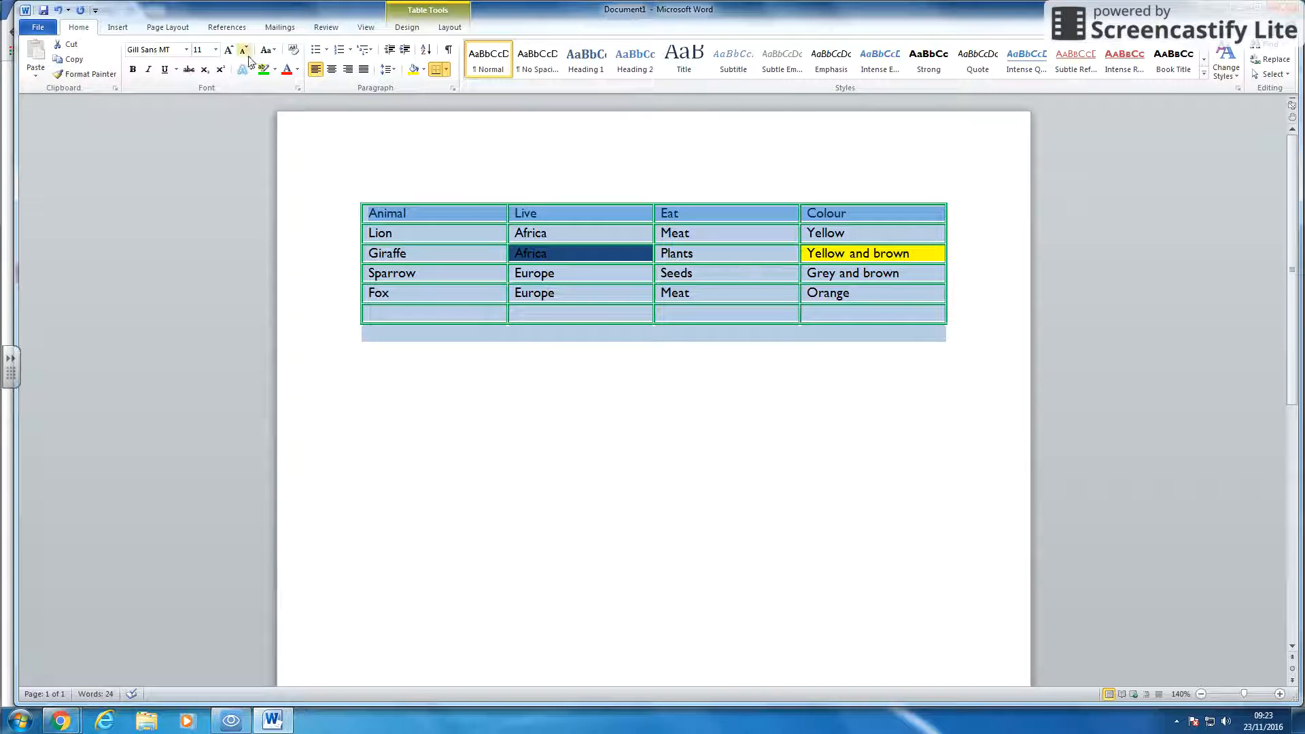
click(133, 70)
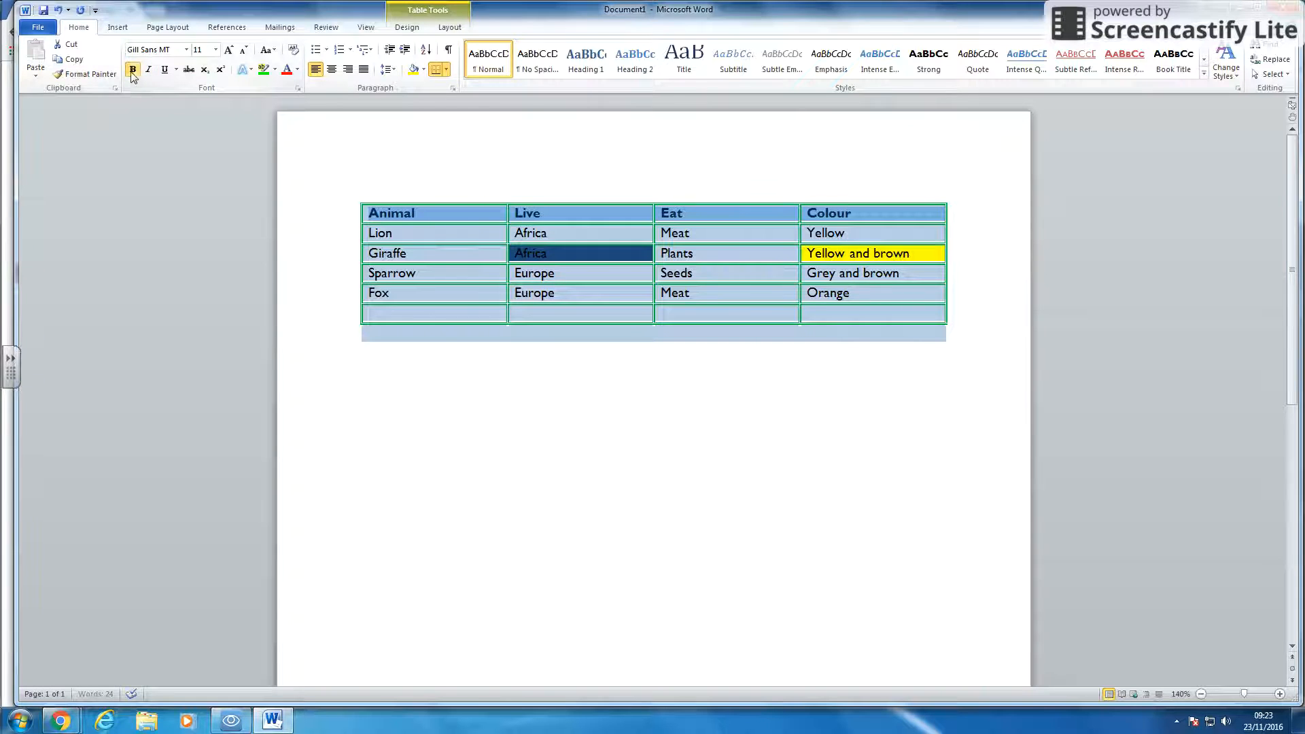
- Highlight the header row text in green
click(275, 70)
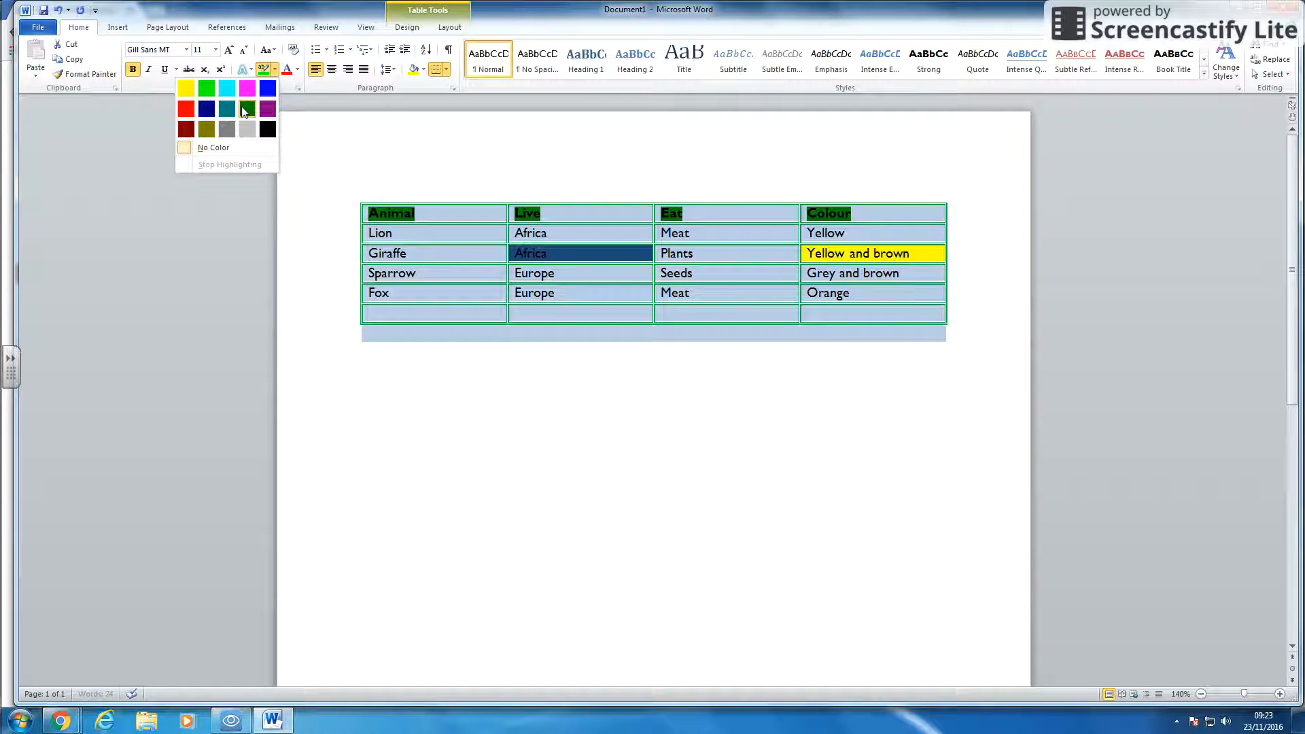
click(247, 110)
- Set the header row's font colour to white
click(297, 70)
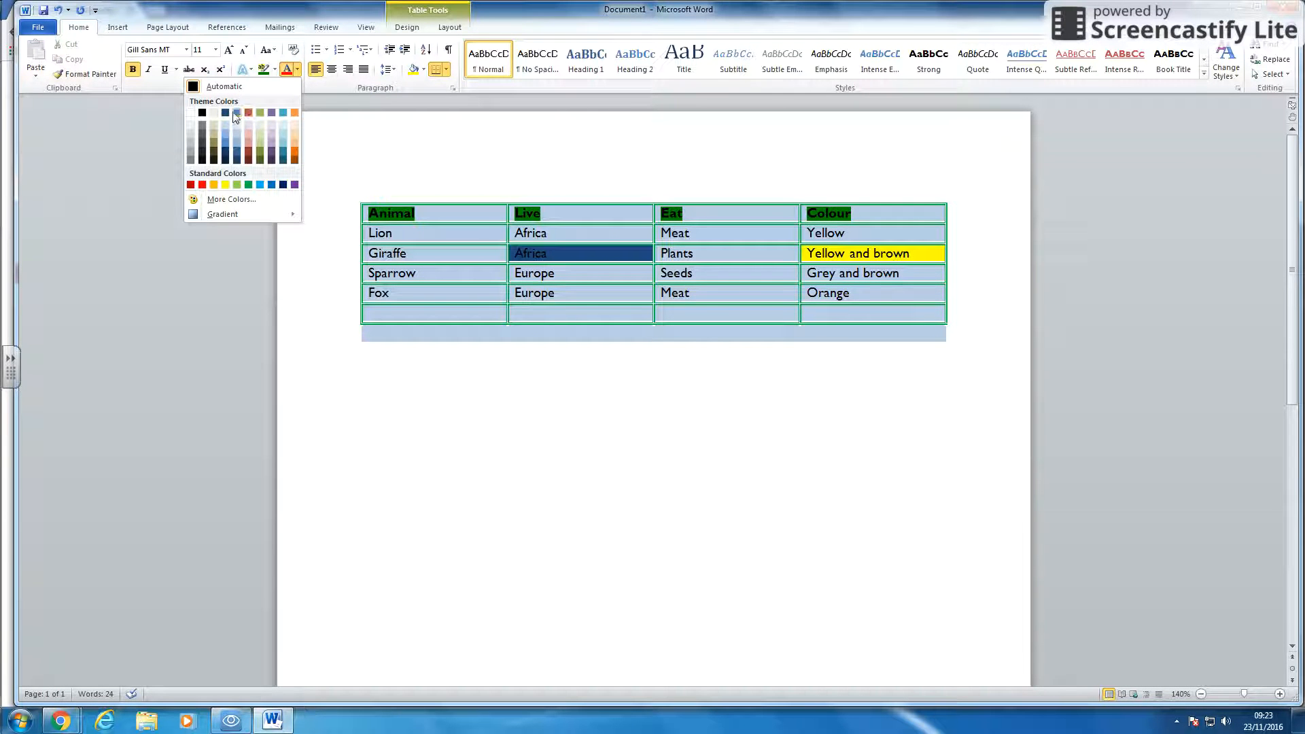
click(192, 113)
drag(849, 214, 394, 177)
click(288, 70)
click(641, 440)
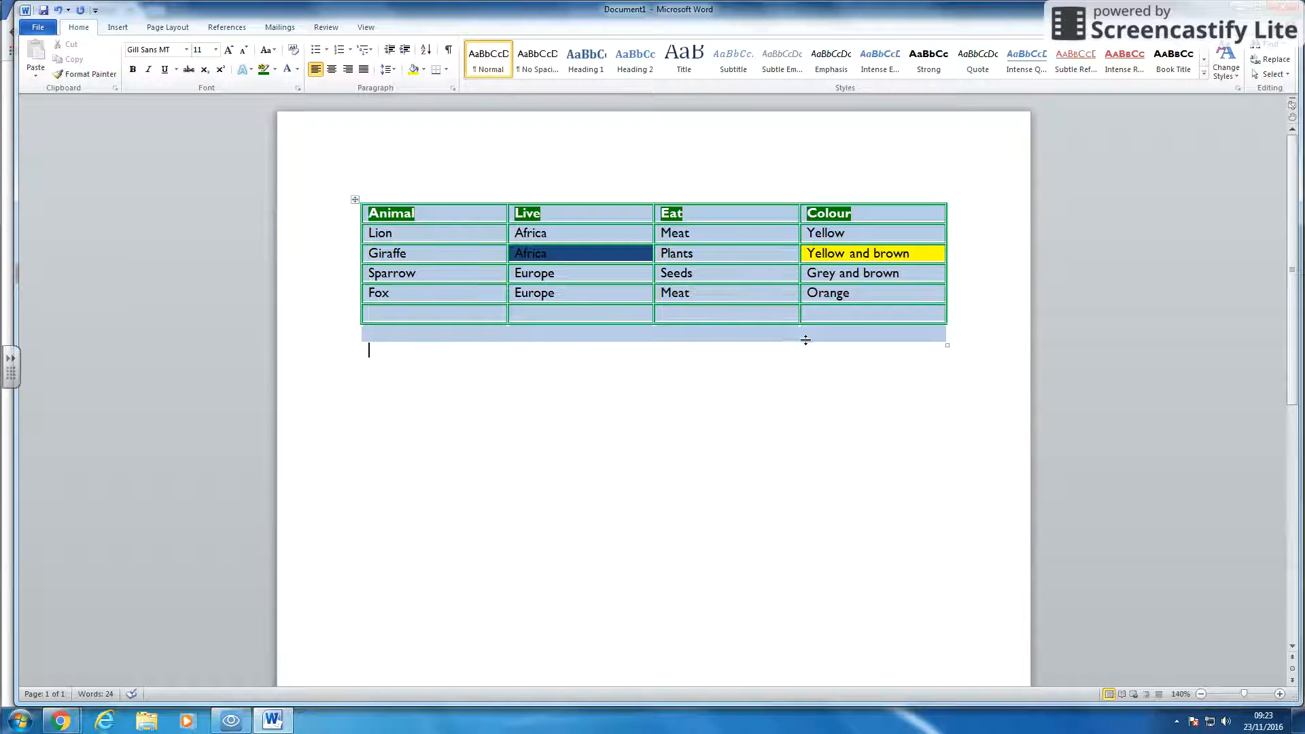
- Try several cell alignments on the Animal header cell, ending with top-left alignment
click(480, 253)
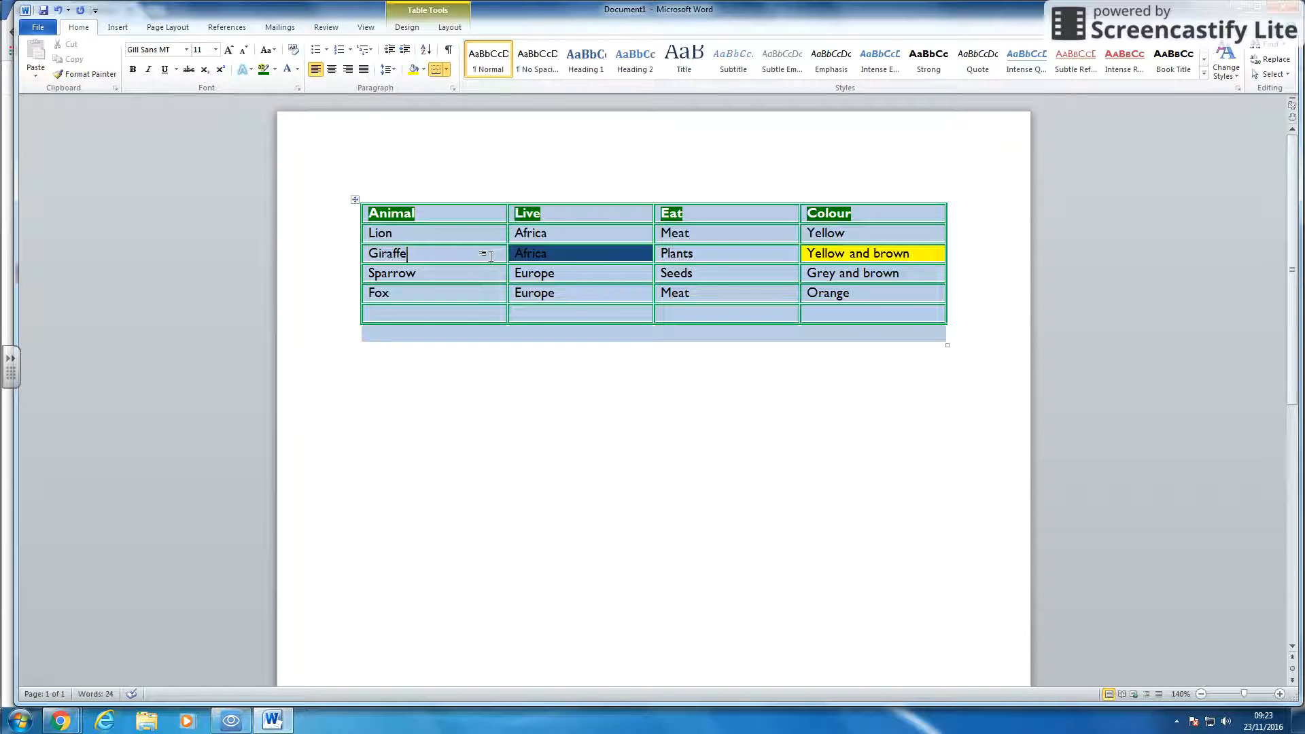
click(447, 27)
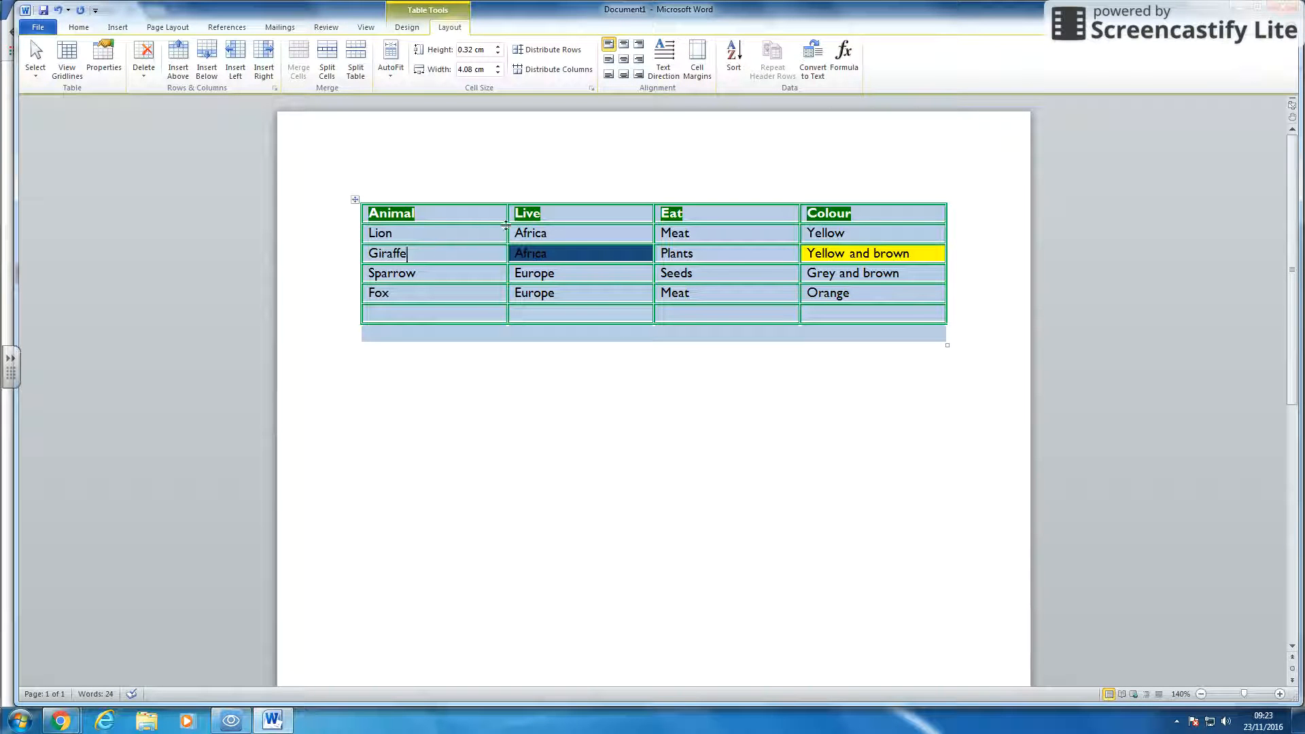
click(445, 212)
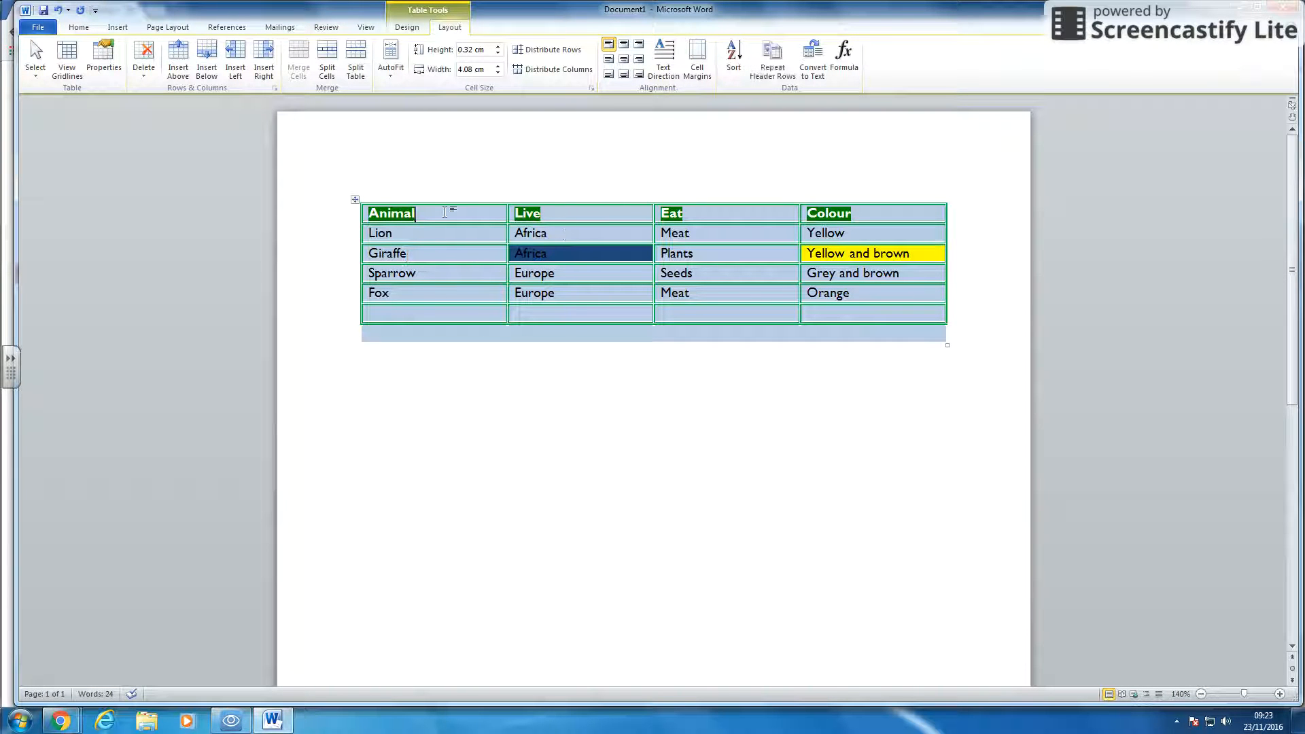
click(622, 44)
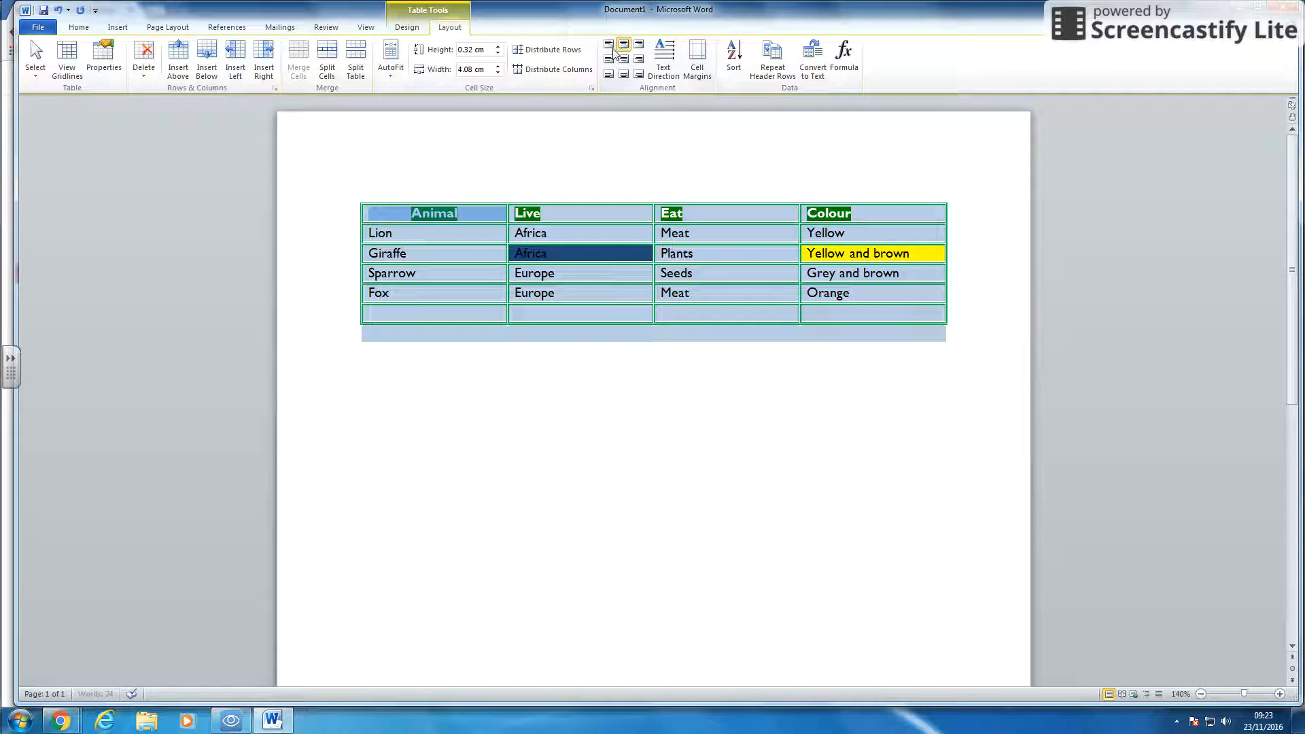
click(638, 43)
click(624, 59)
click(609, 44)
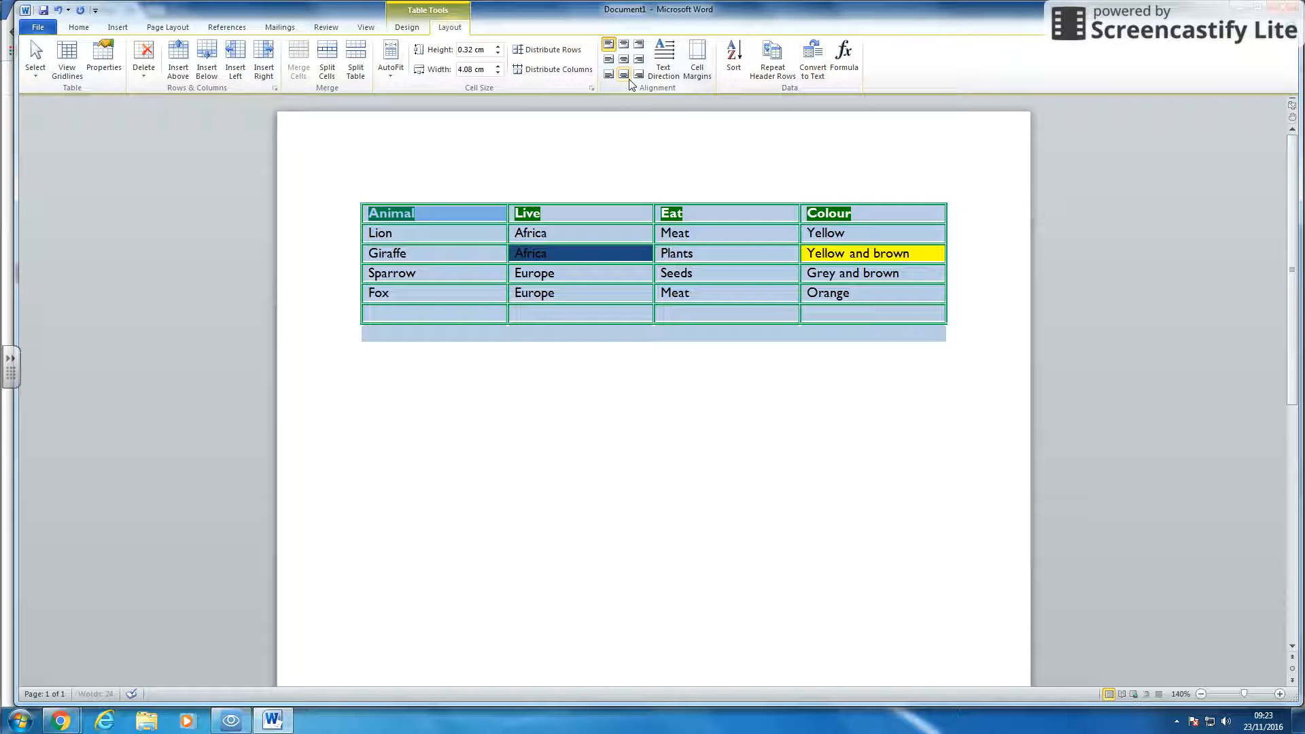
- Make the header row much taller and adjust the column widths by dragging the table borders
key(ctrl+End)
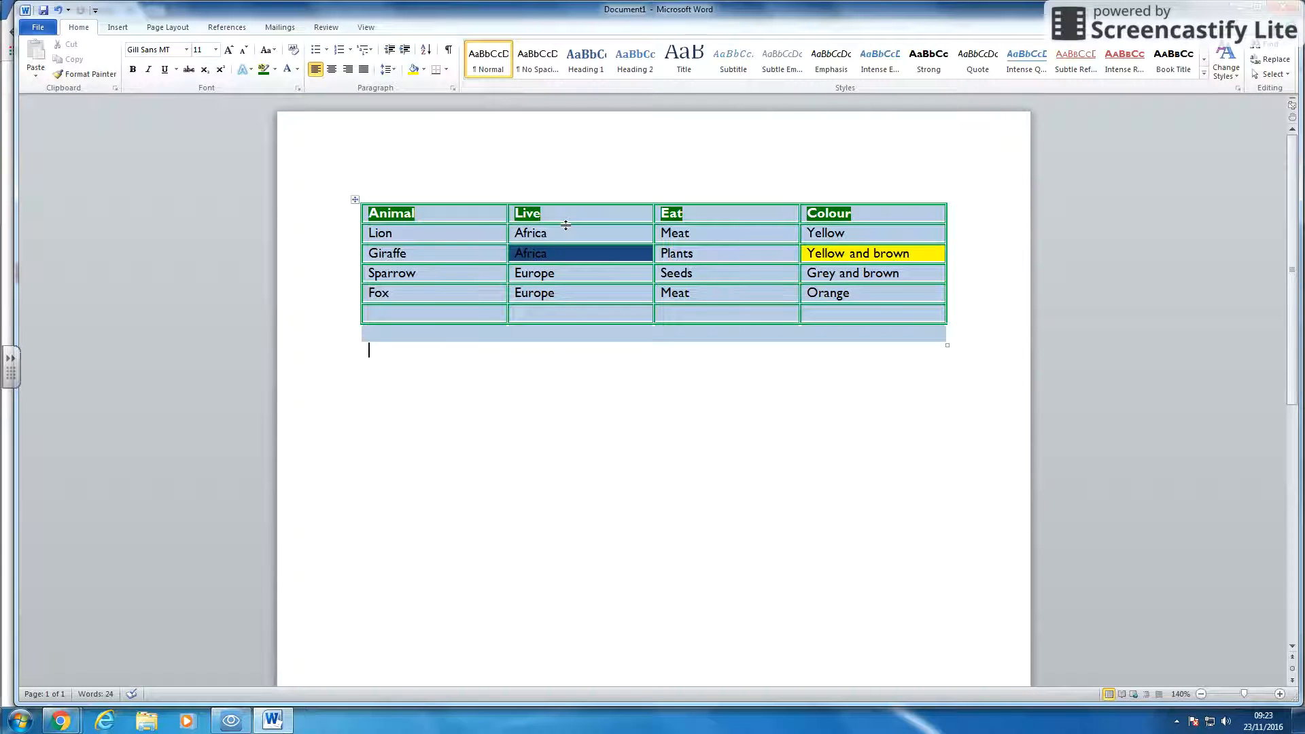
drag(566, 225, 547, 265)
drag(652, 250, 682, 248)
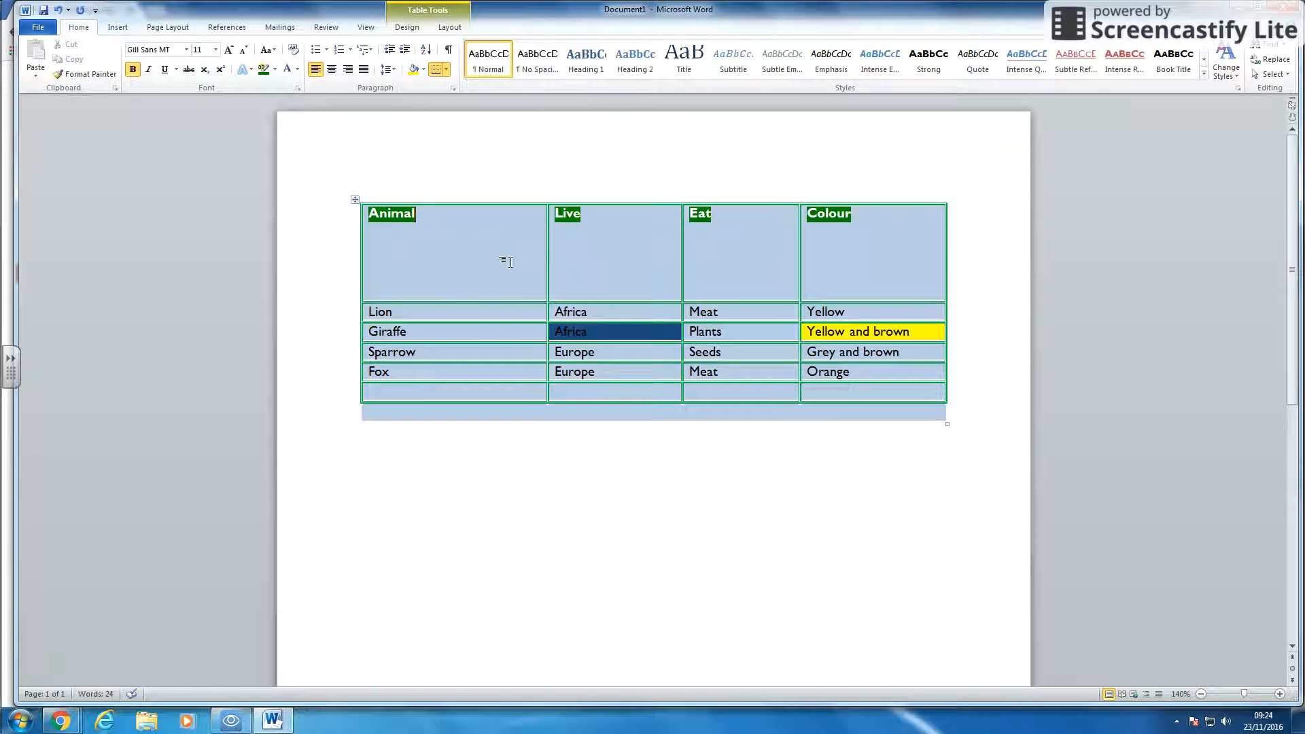
- Centre the Animal header text in its cell and change its text direction to vertical
click(450, 27)
click(624, 59)
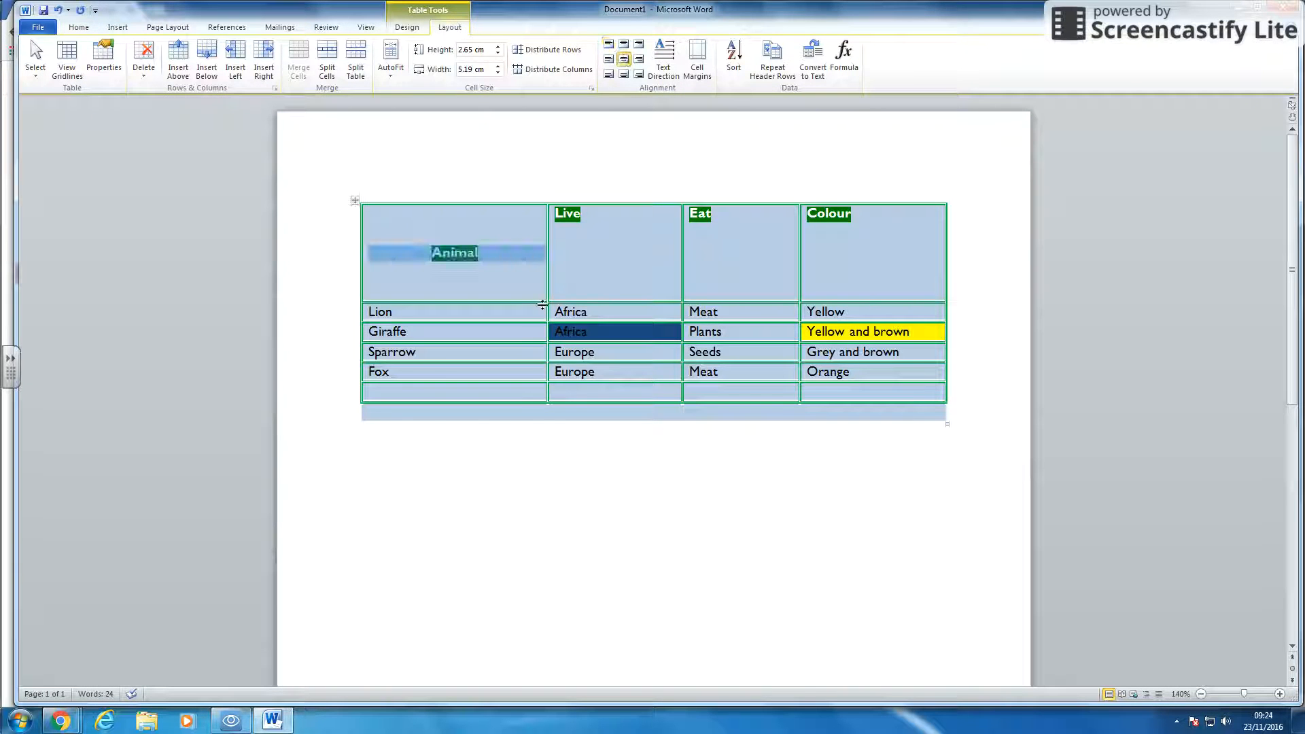
click(623, 74)
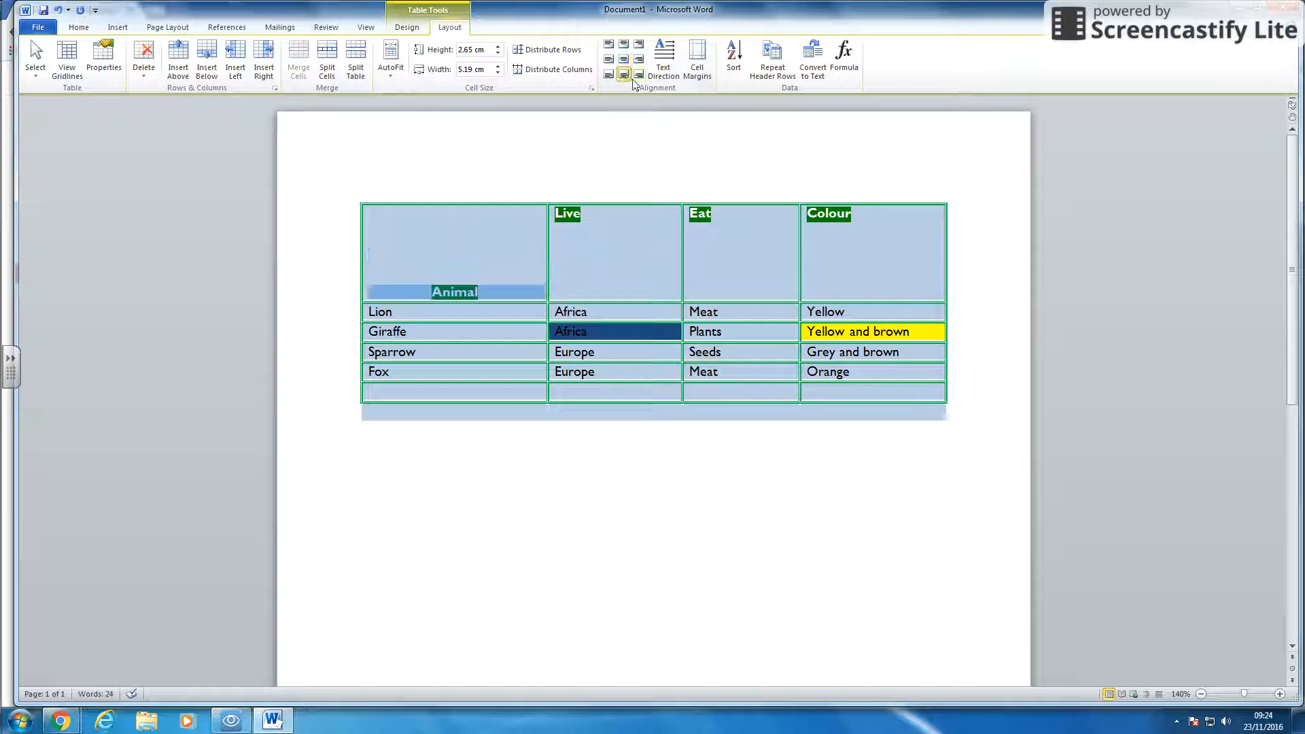
click(638, 74)
click(621, 61)
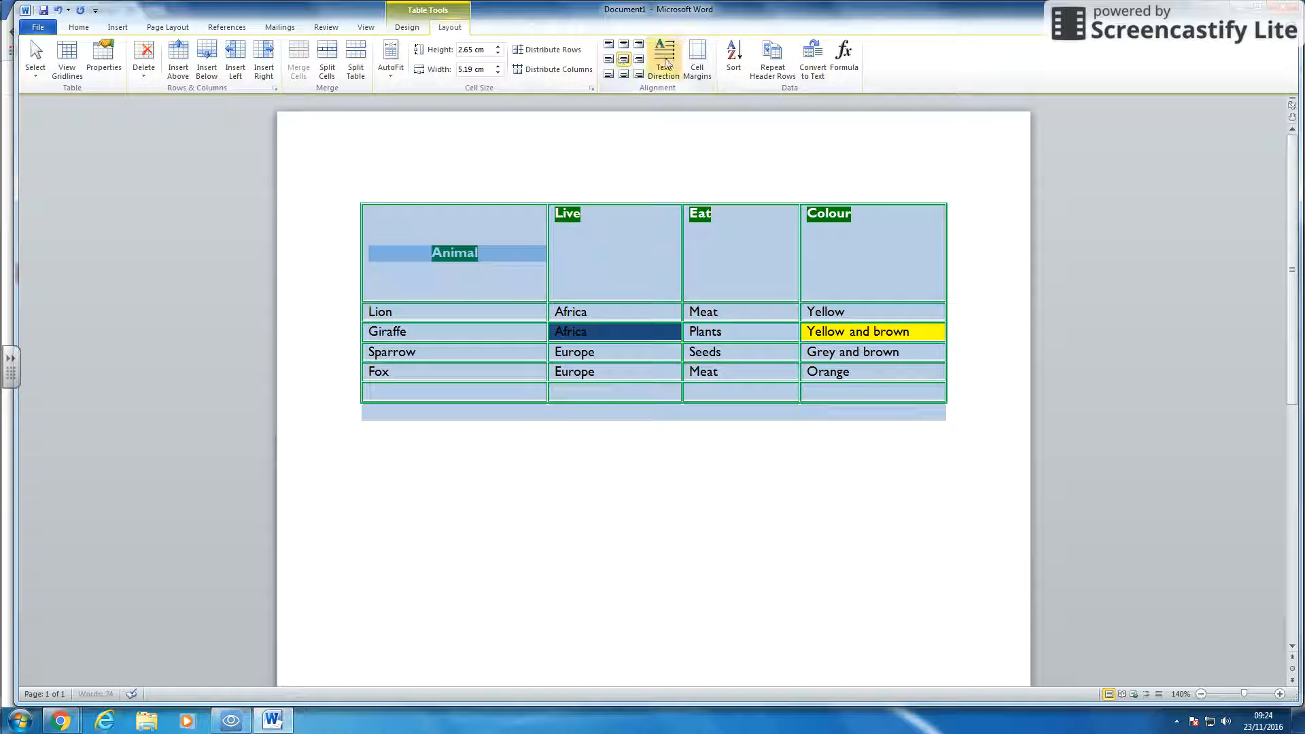
click(670, 57)
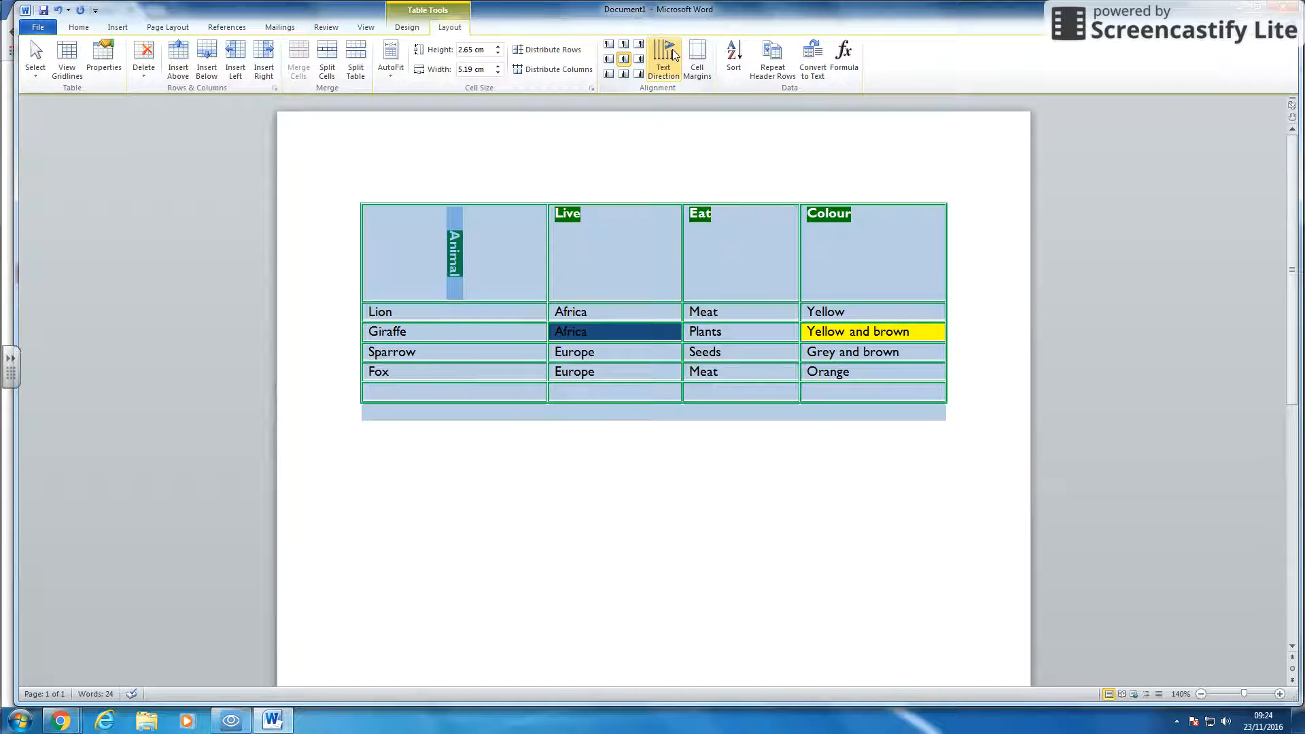
click(815, 528)
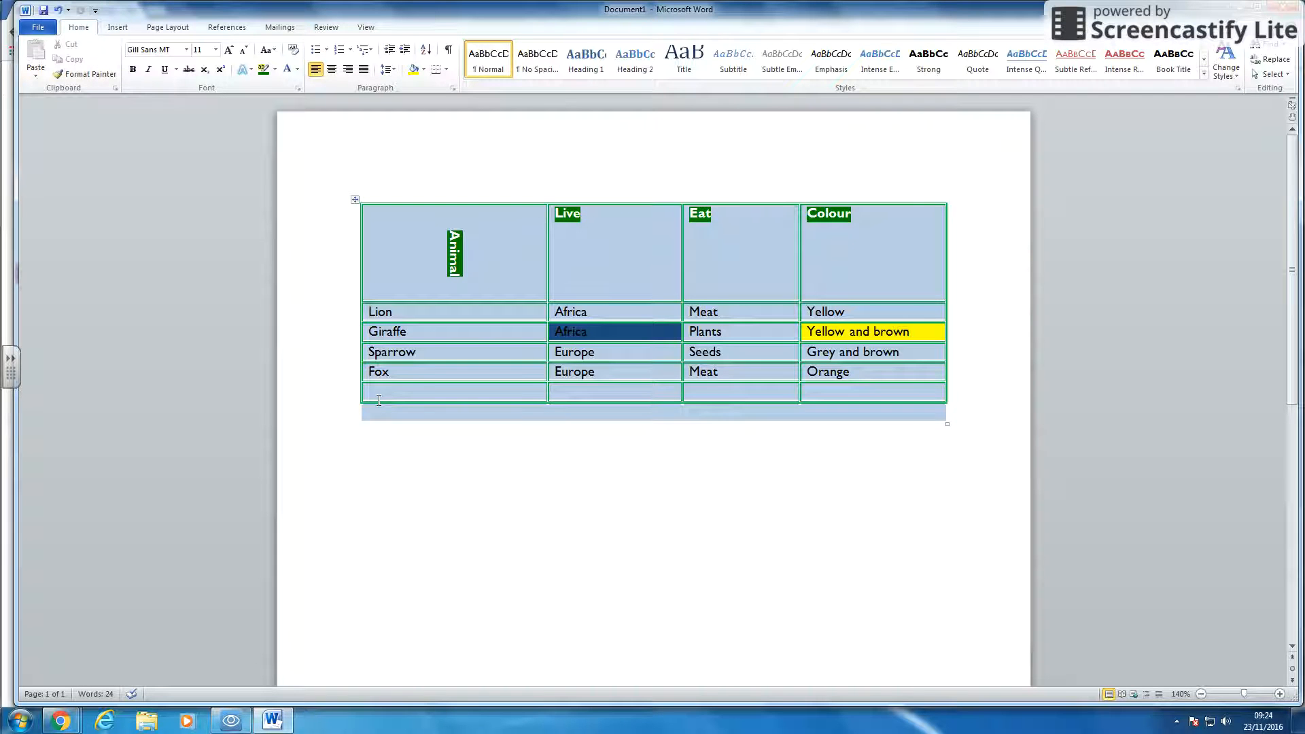
- Delete the empty last row of the table
drag(306, 391, 313, 416)
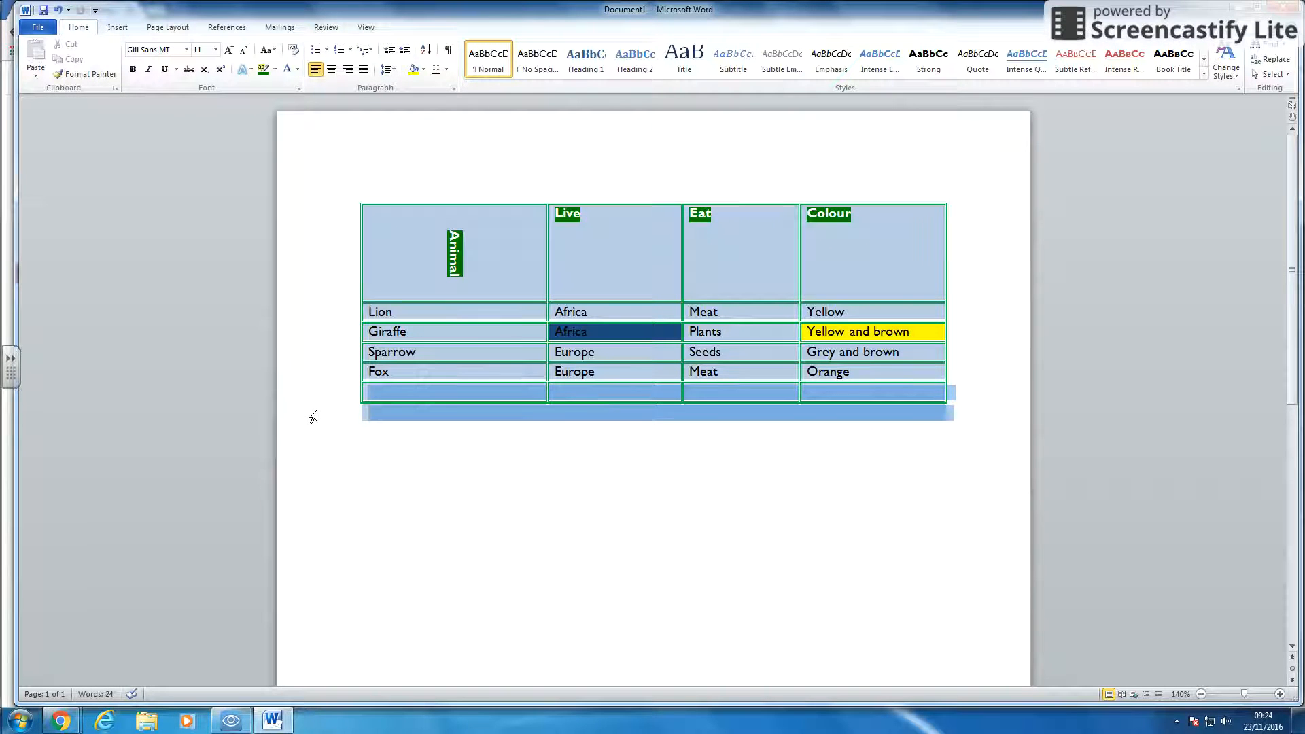
right_click(429, 394)
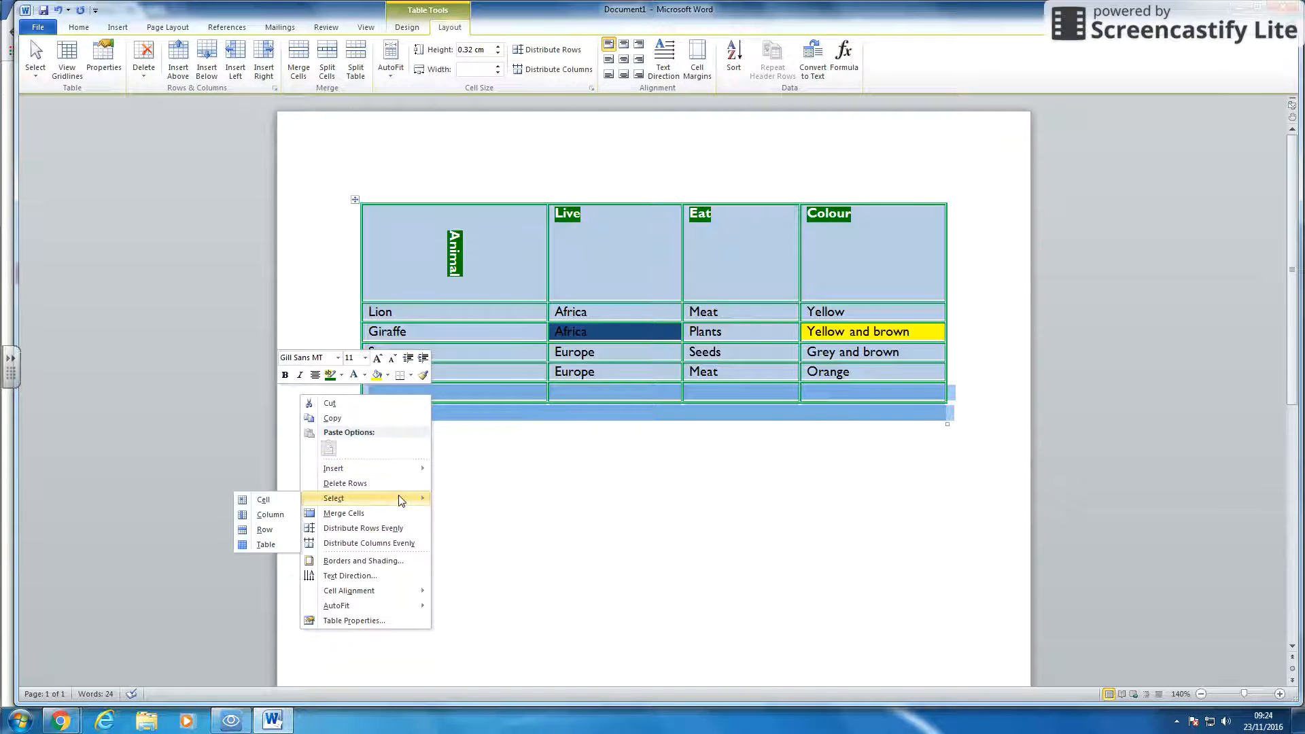
click(370, 483)
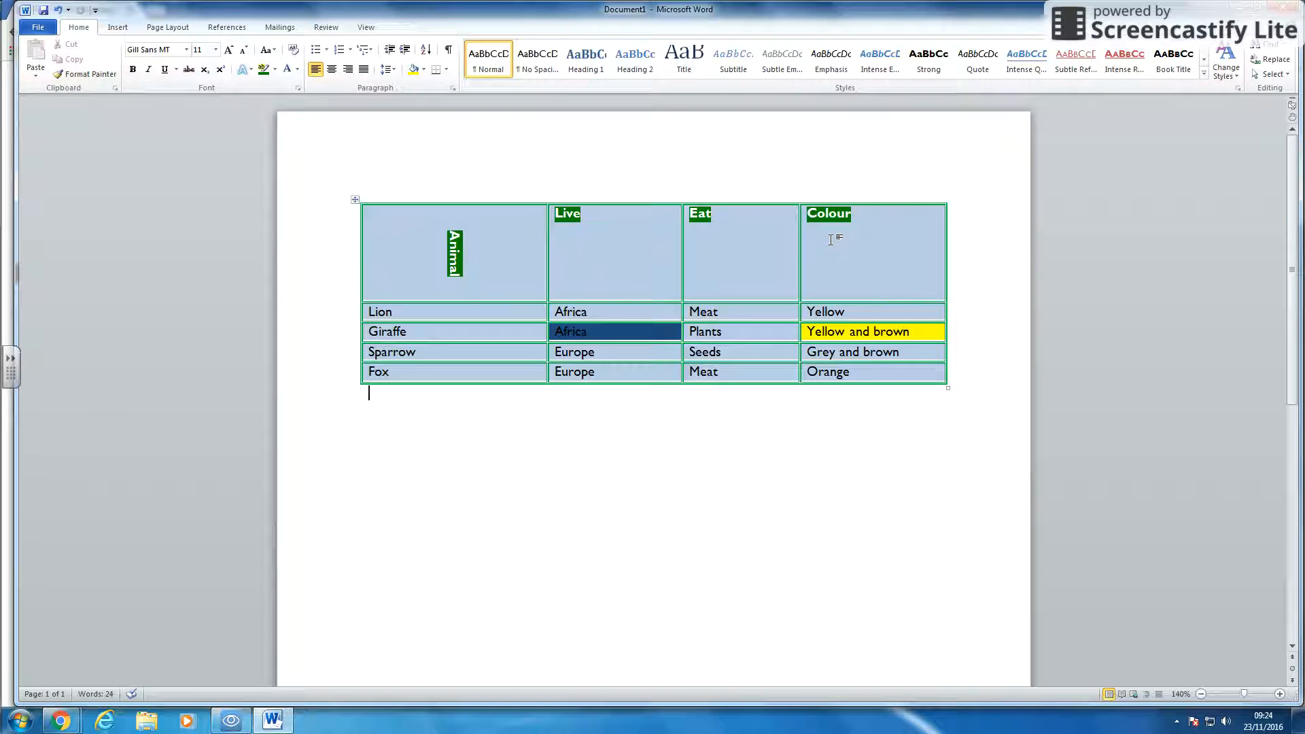
- Insert a new column to the right of the Eat column
right_click(749, 203)
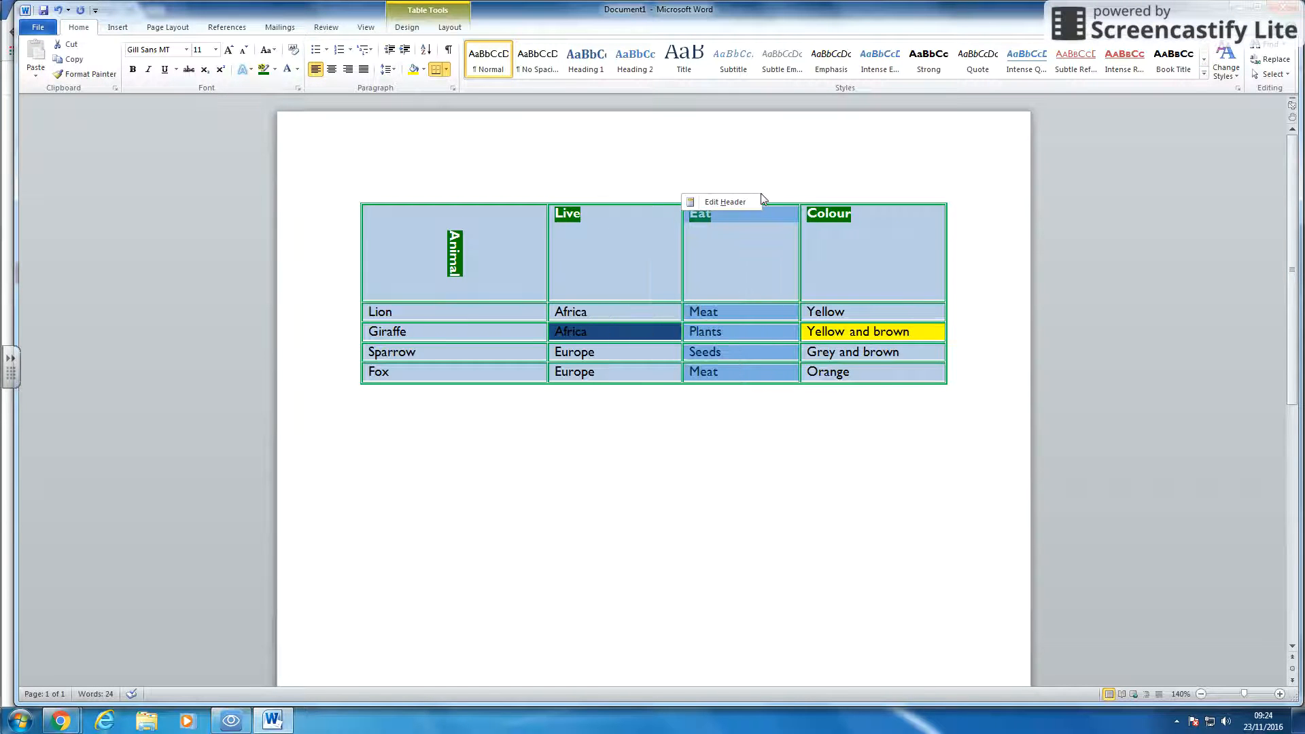
right_click(778, 211)
key(Escape)
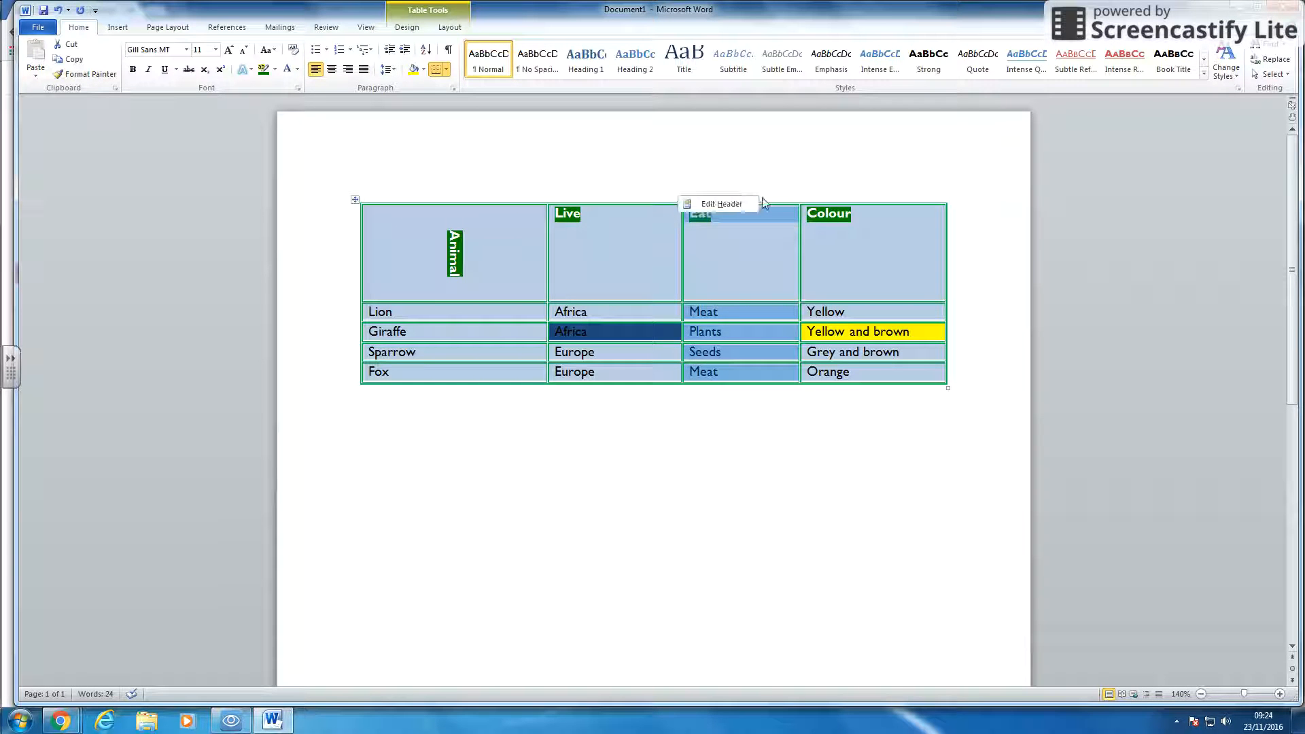
right_click(766, 208)
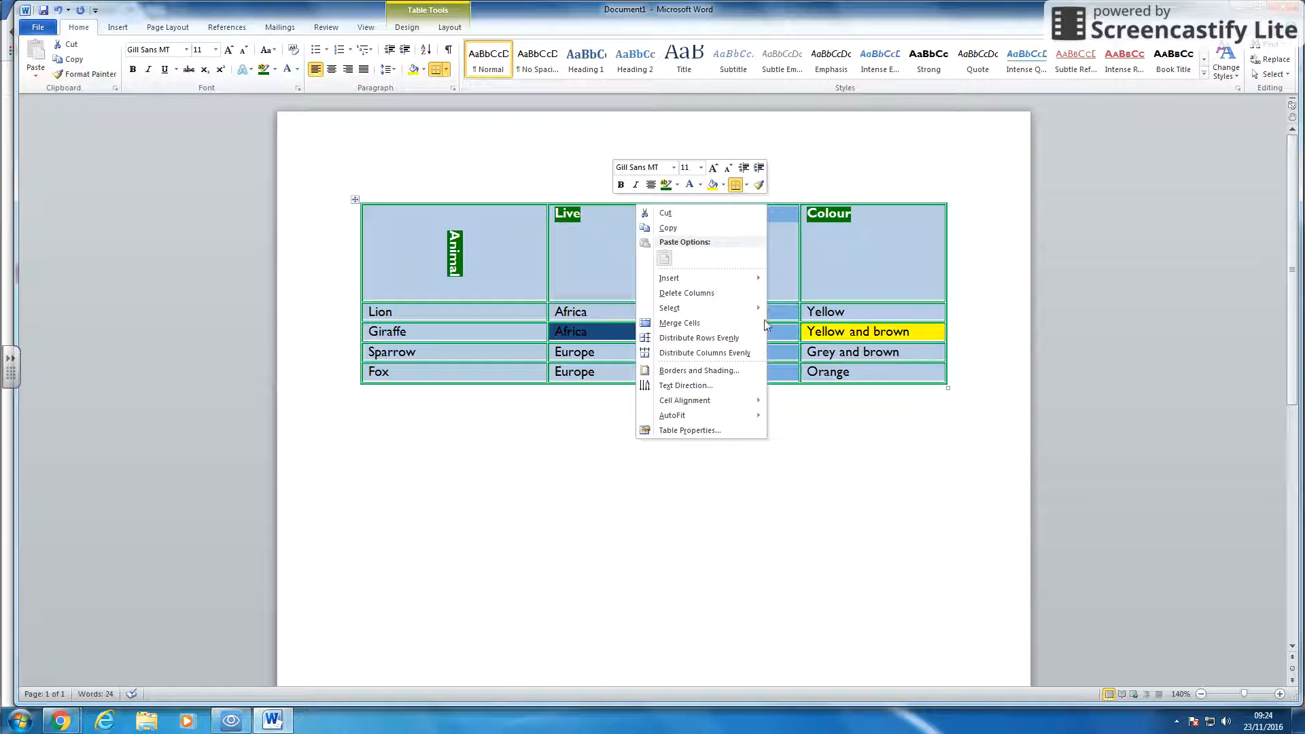
mouse_move(758, 285)
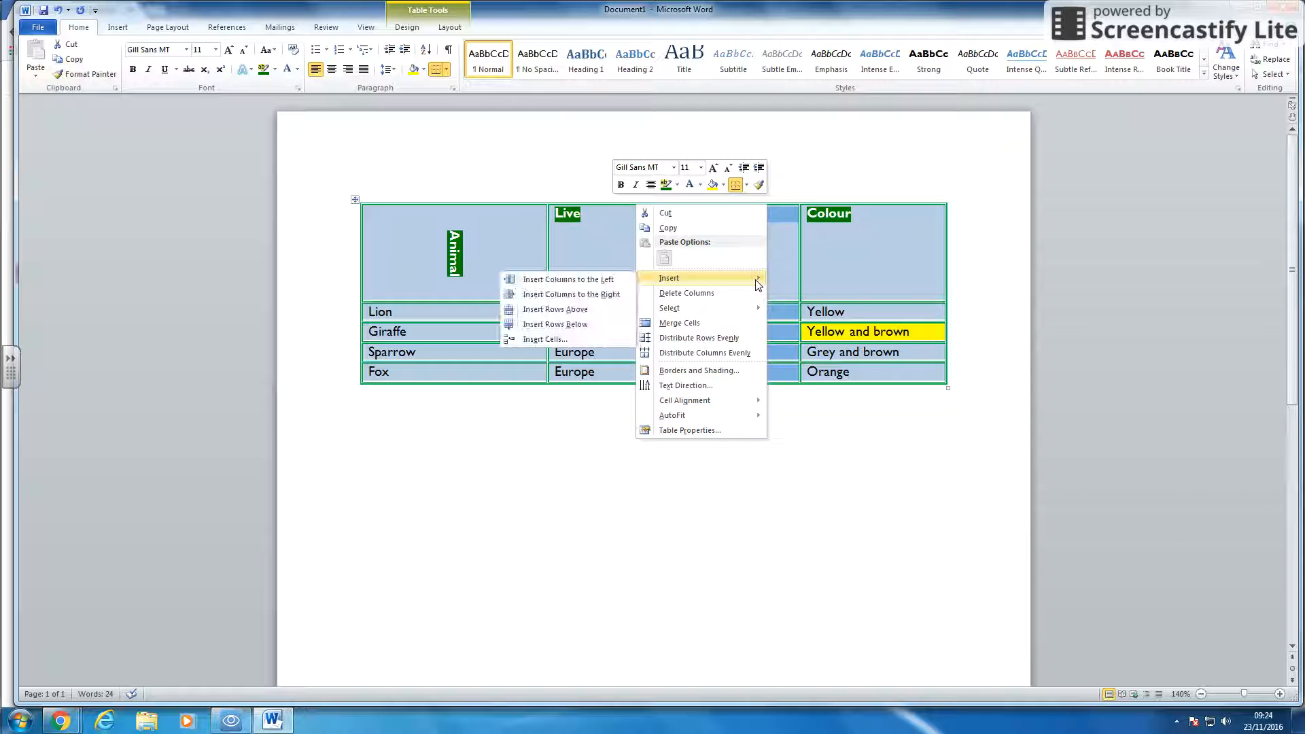
click(615, 295)
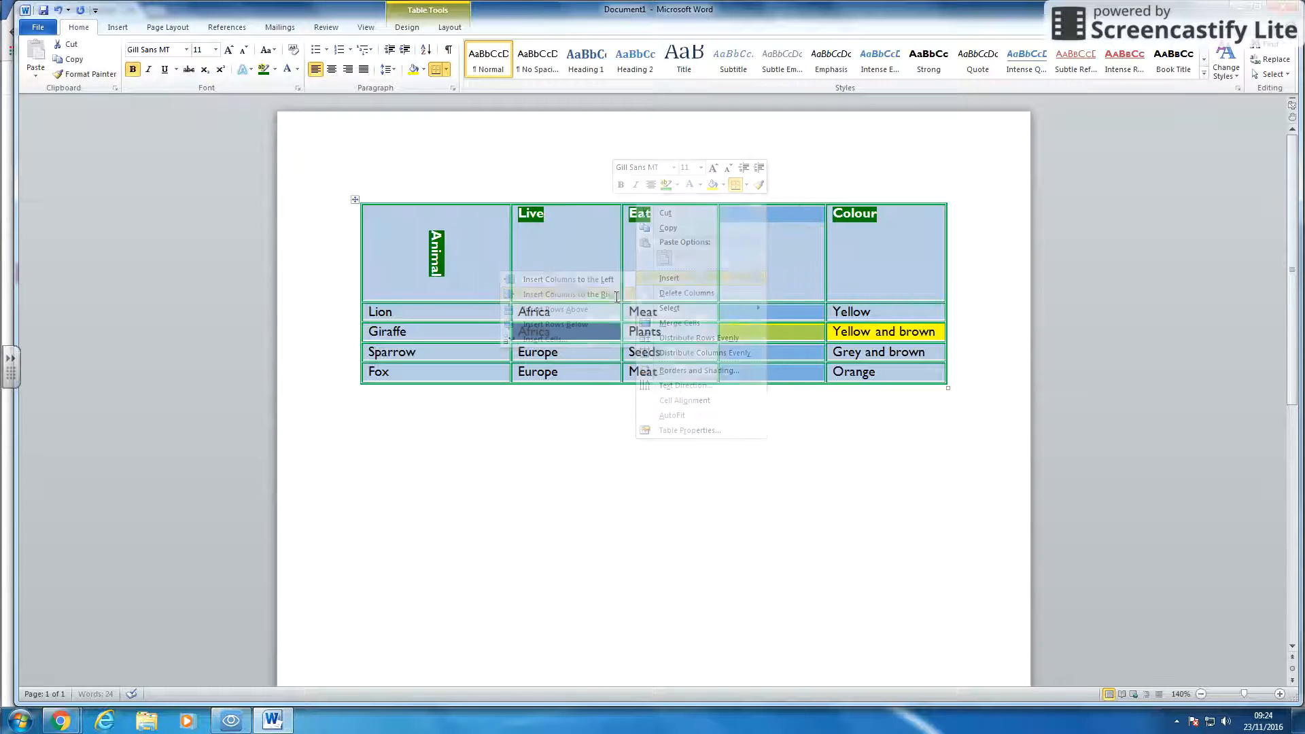
- Insert a new row below the Sparrow row
right_click(340, 352)
mouse_move(309, 424)
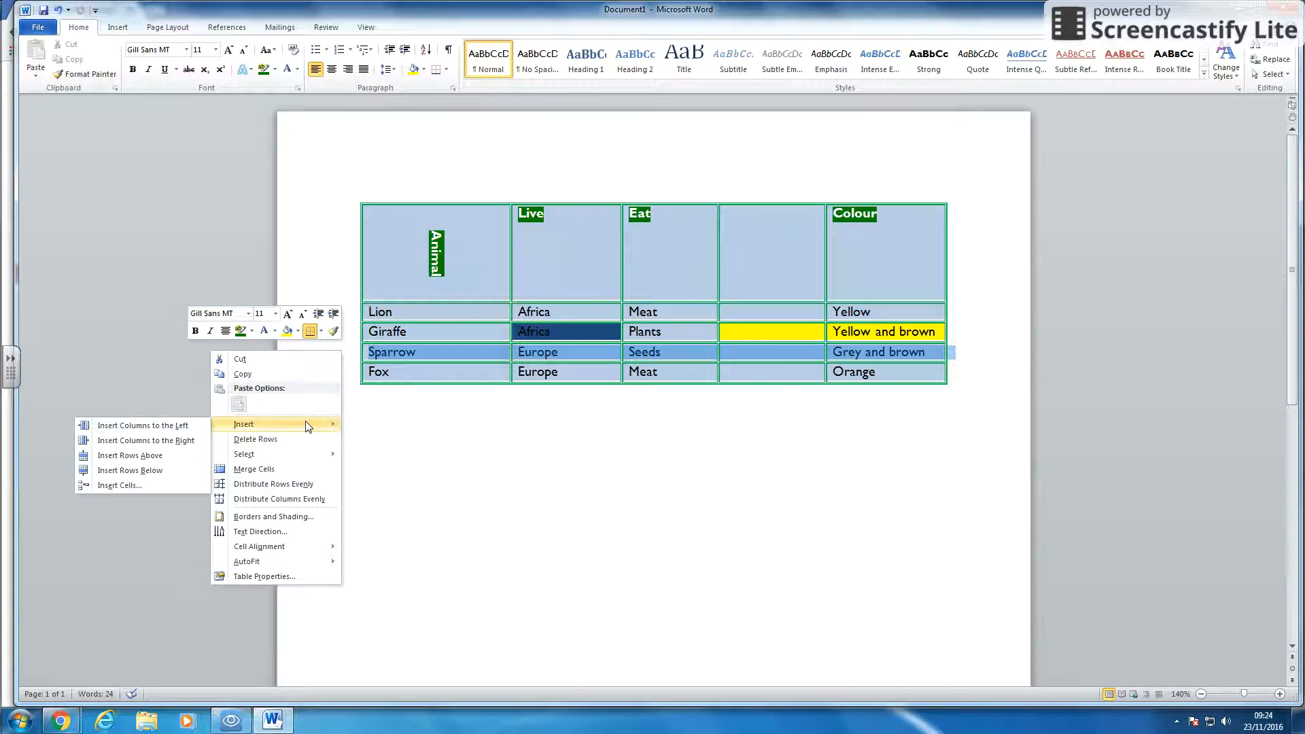
click(169, 471)
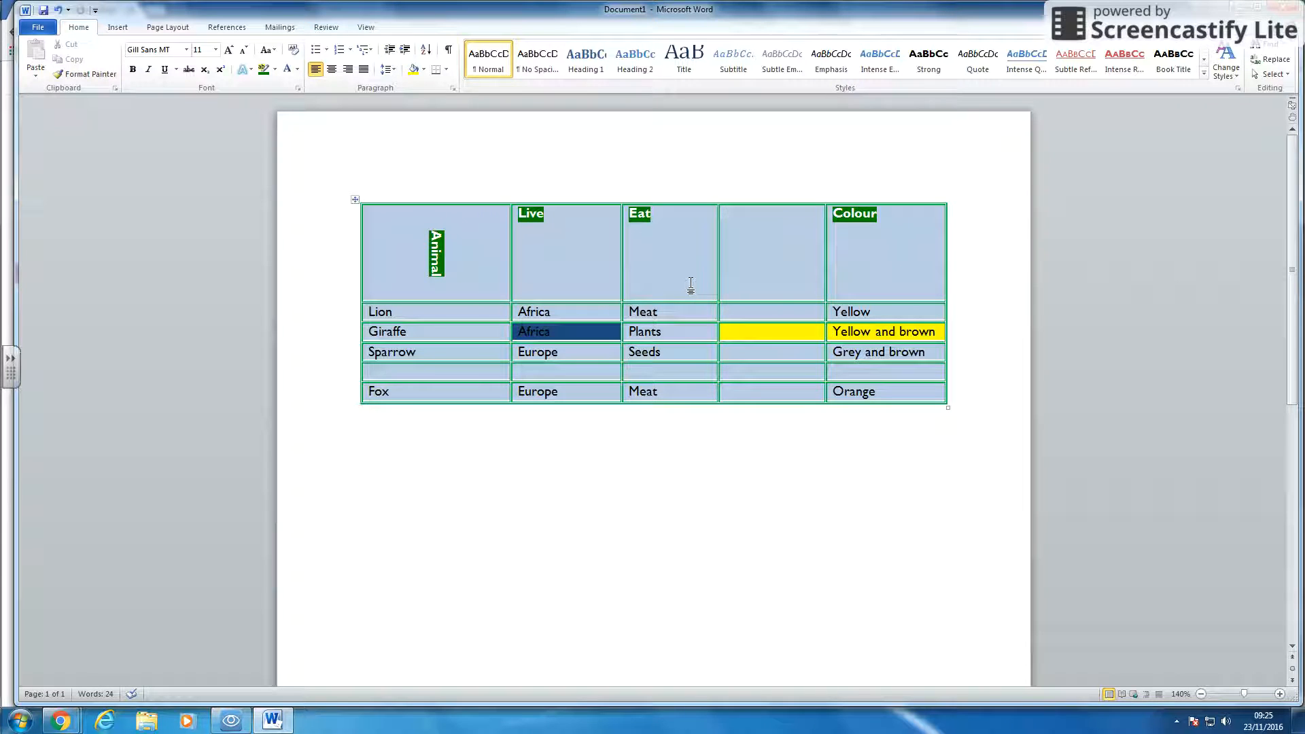
- Merge all cells of the Lion row into a single cell
drag(506, 313, 869, 303)
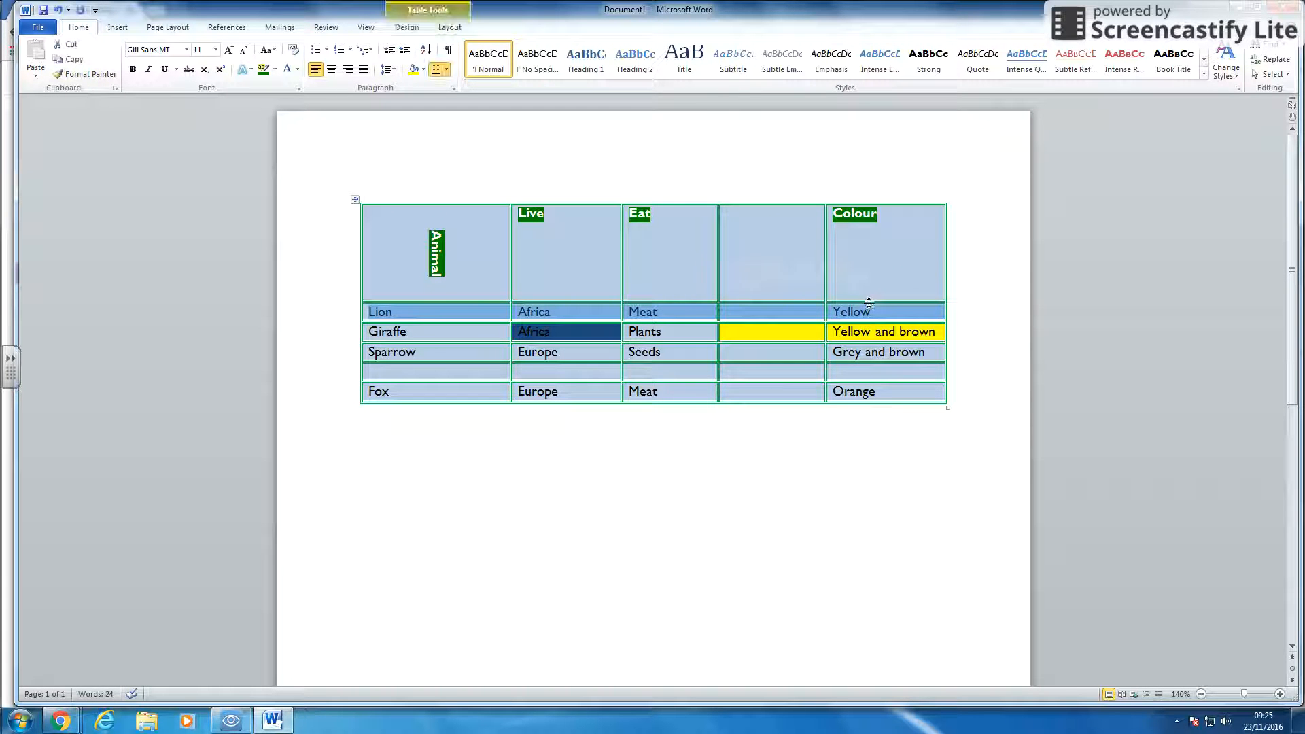
click(411, 29)
click(441, 30)
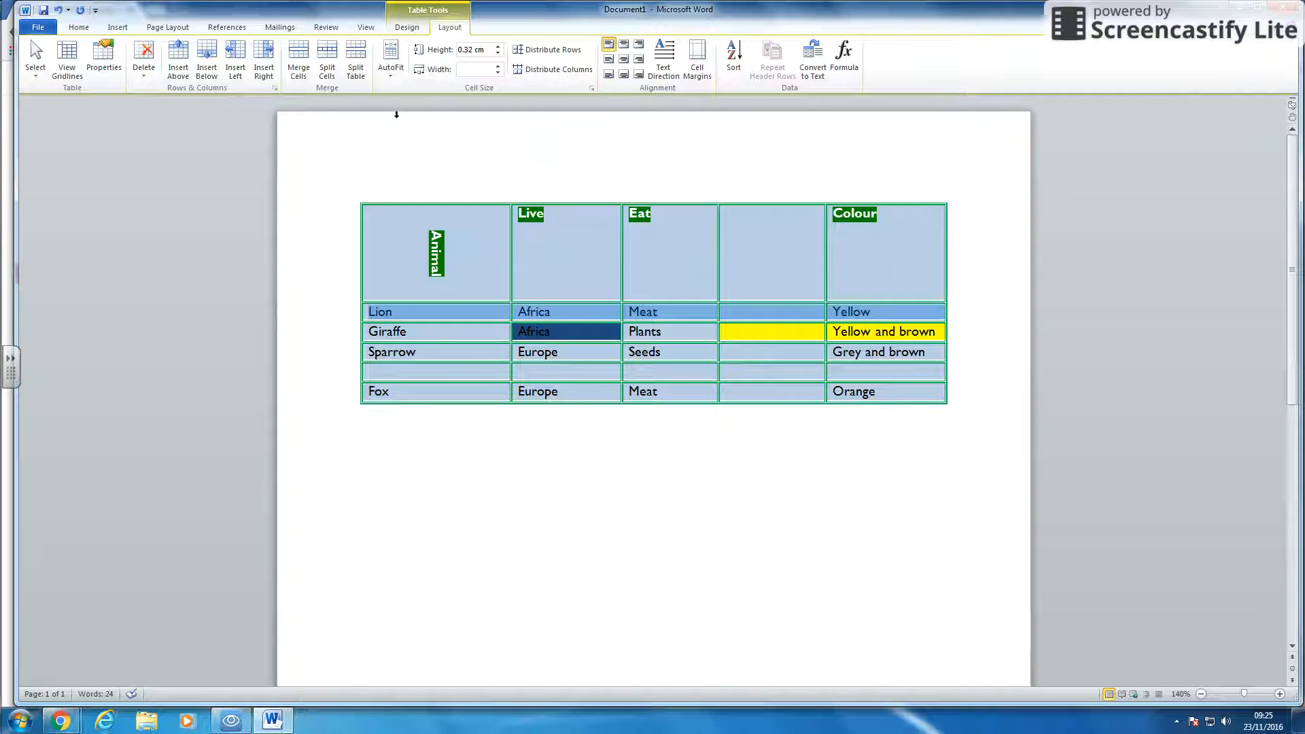
click(299, 60)
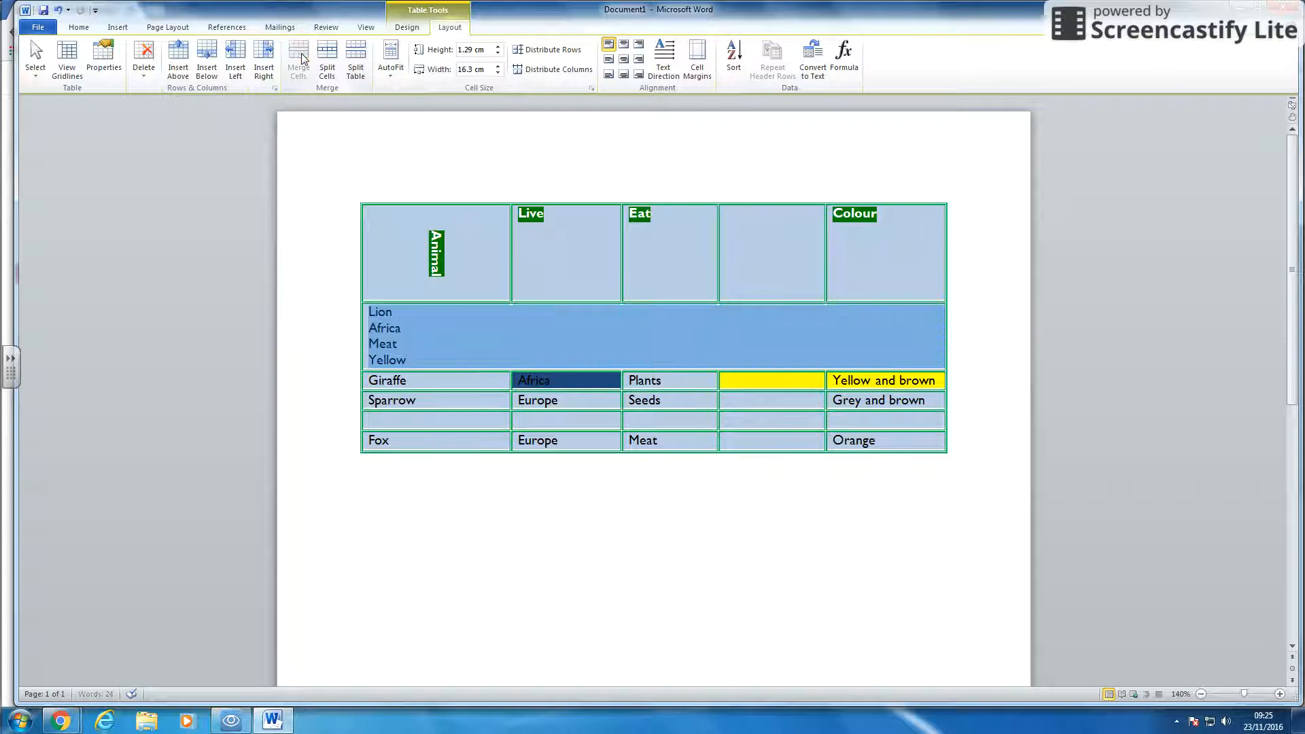
click(609, 344)
drag(524, 321, 534, 327)
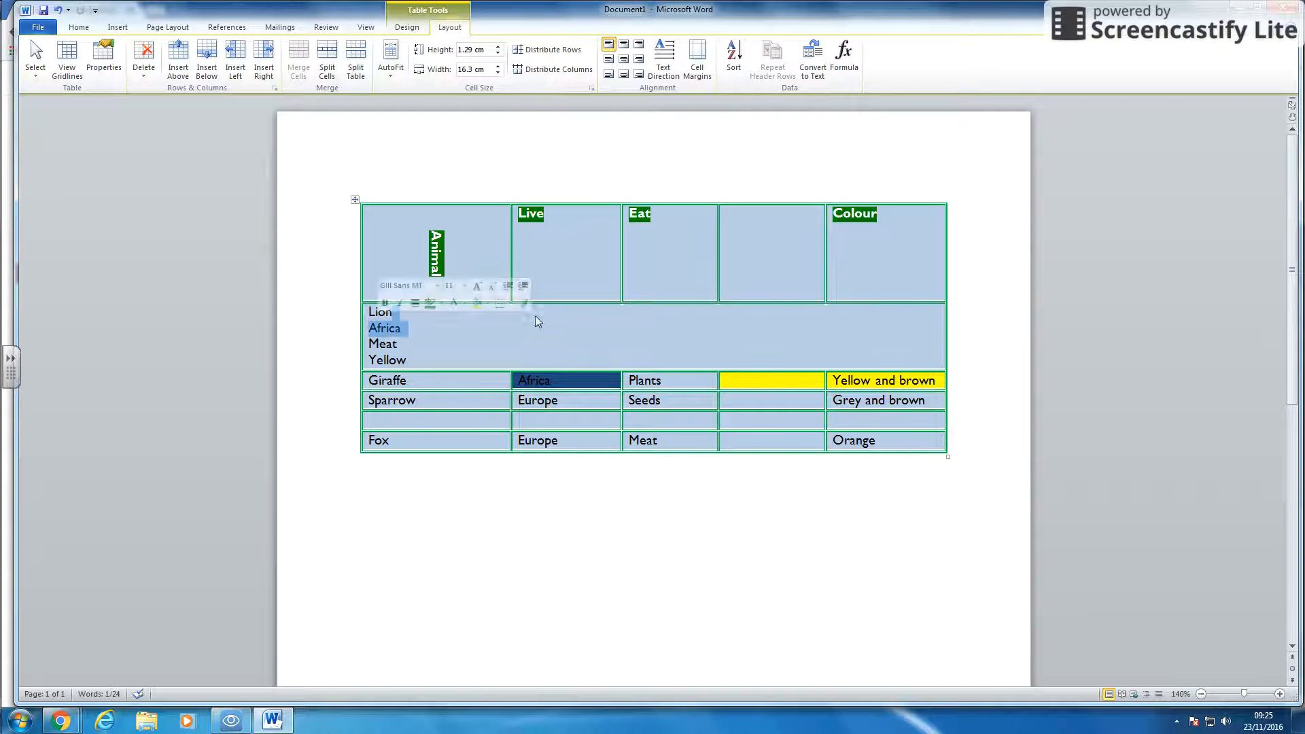
drag(612, 306, 714, 359)
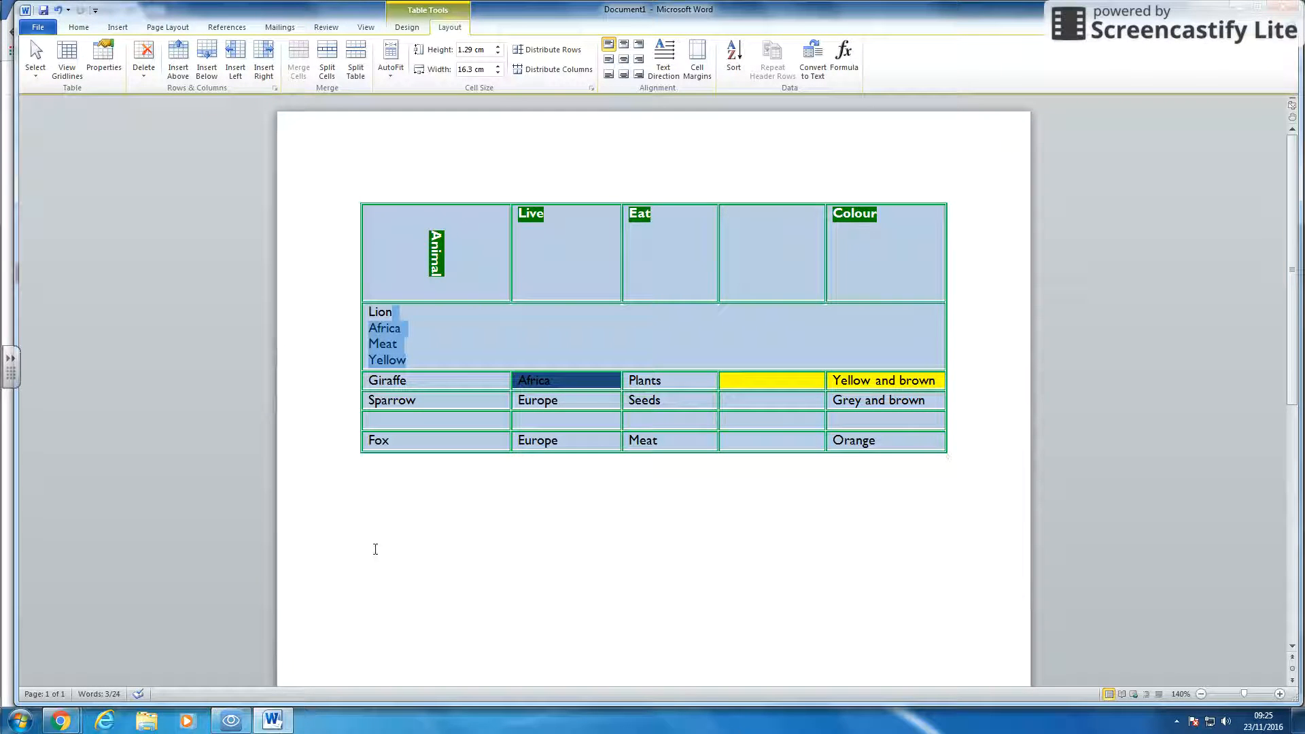
drag(410, 350, 376, 316)
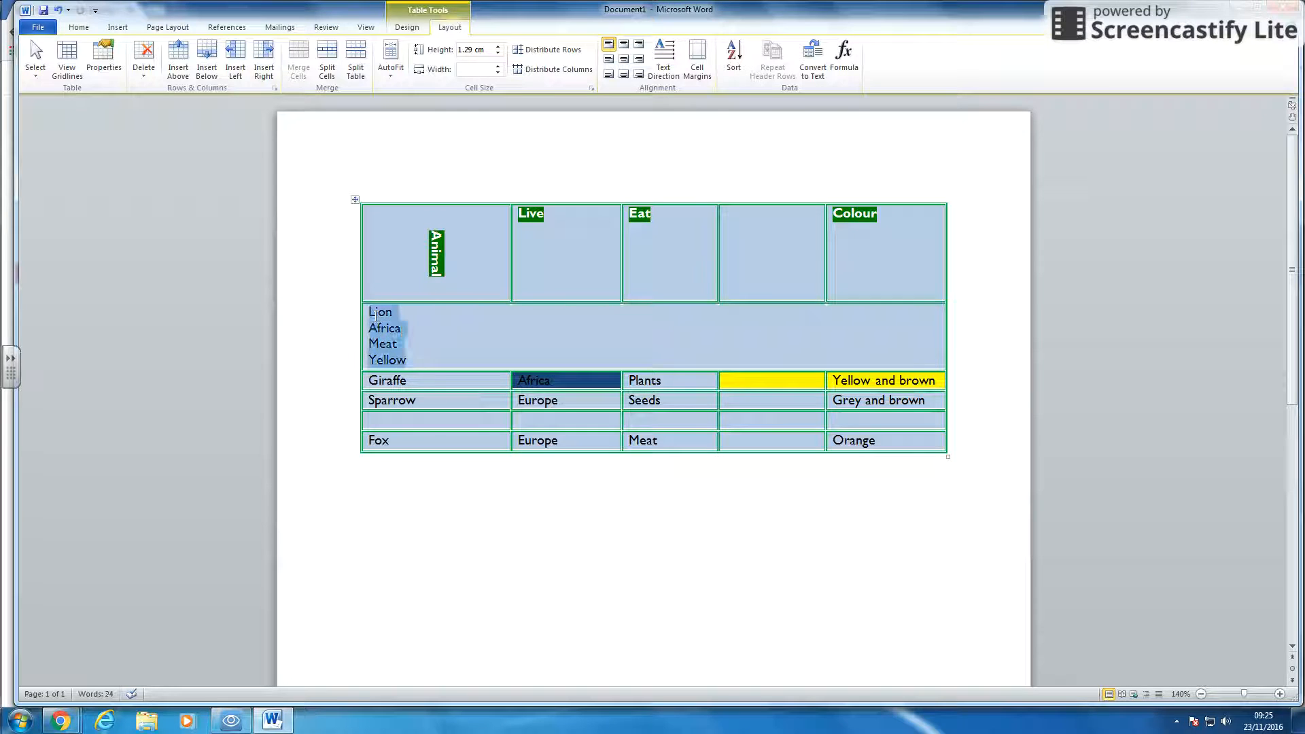
click(439, 321)
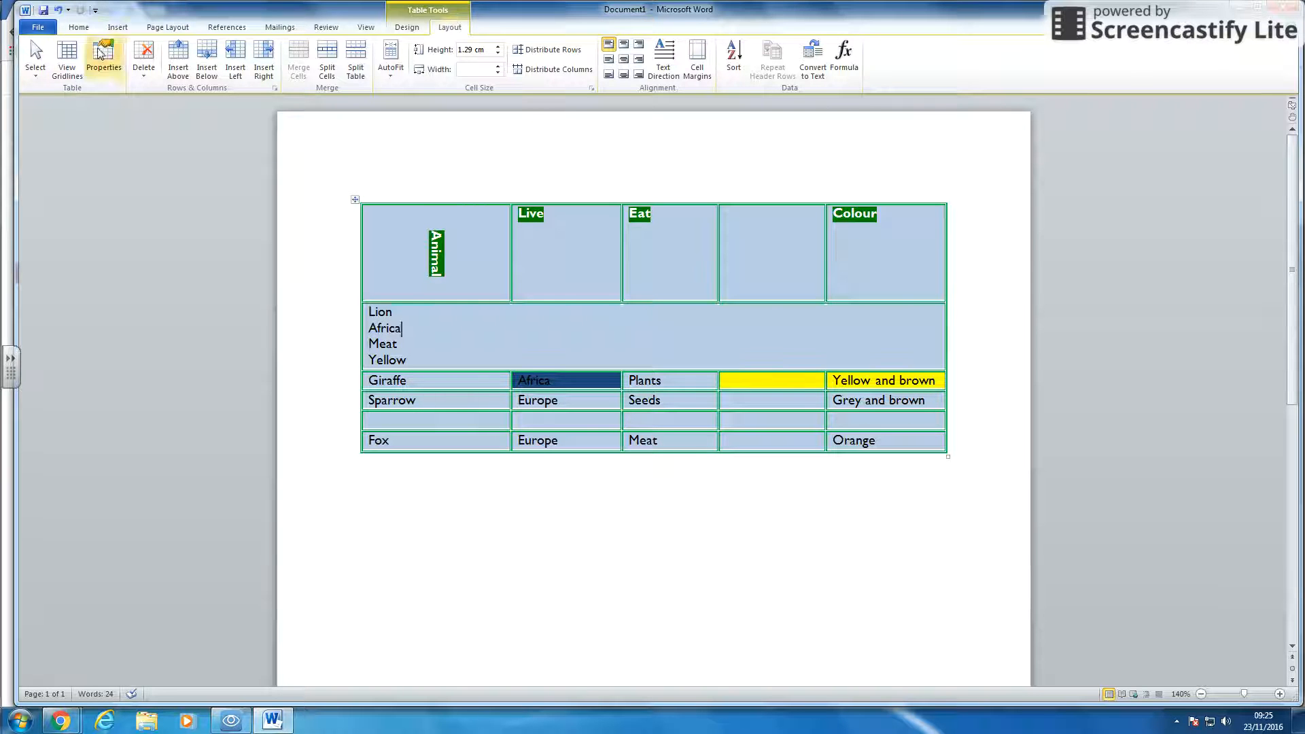
click(157, 27)
click(116, 27)
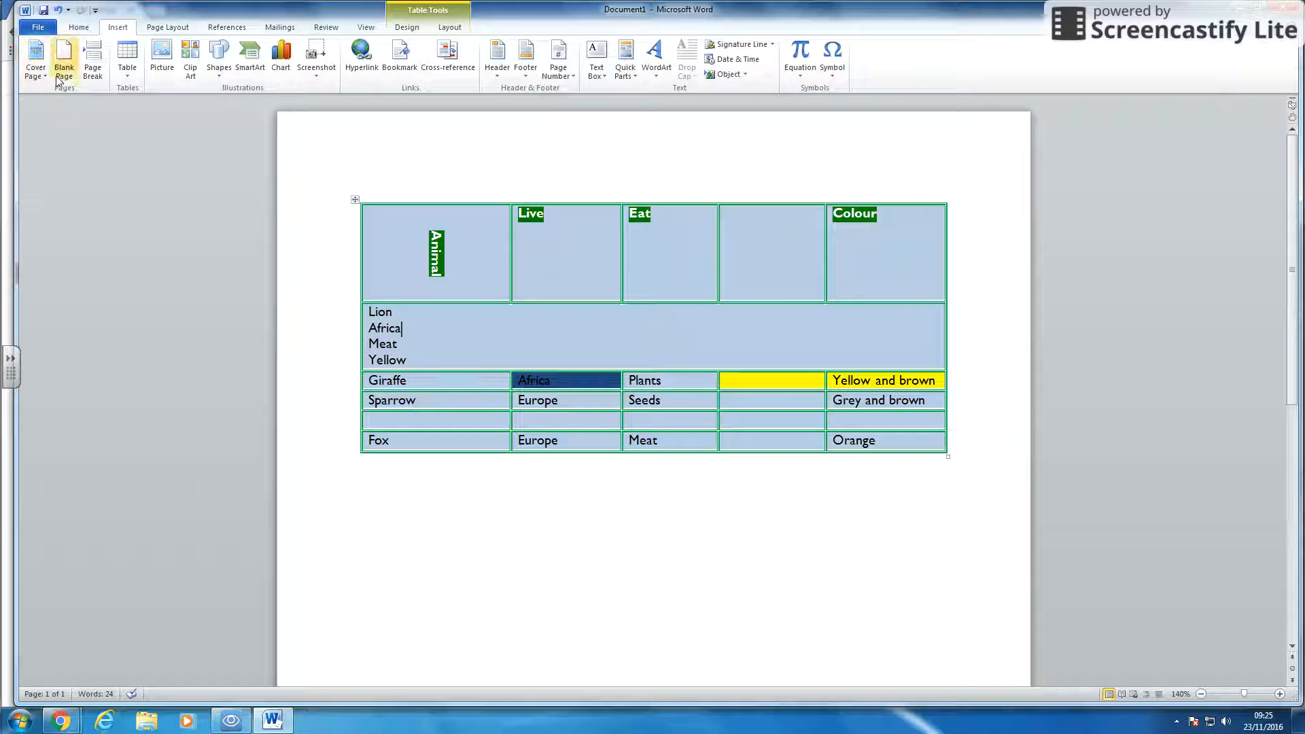
click(127, 62)
click(360, 146)
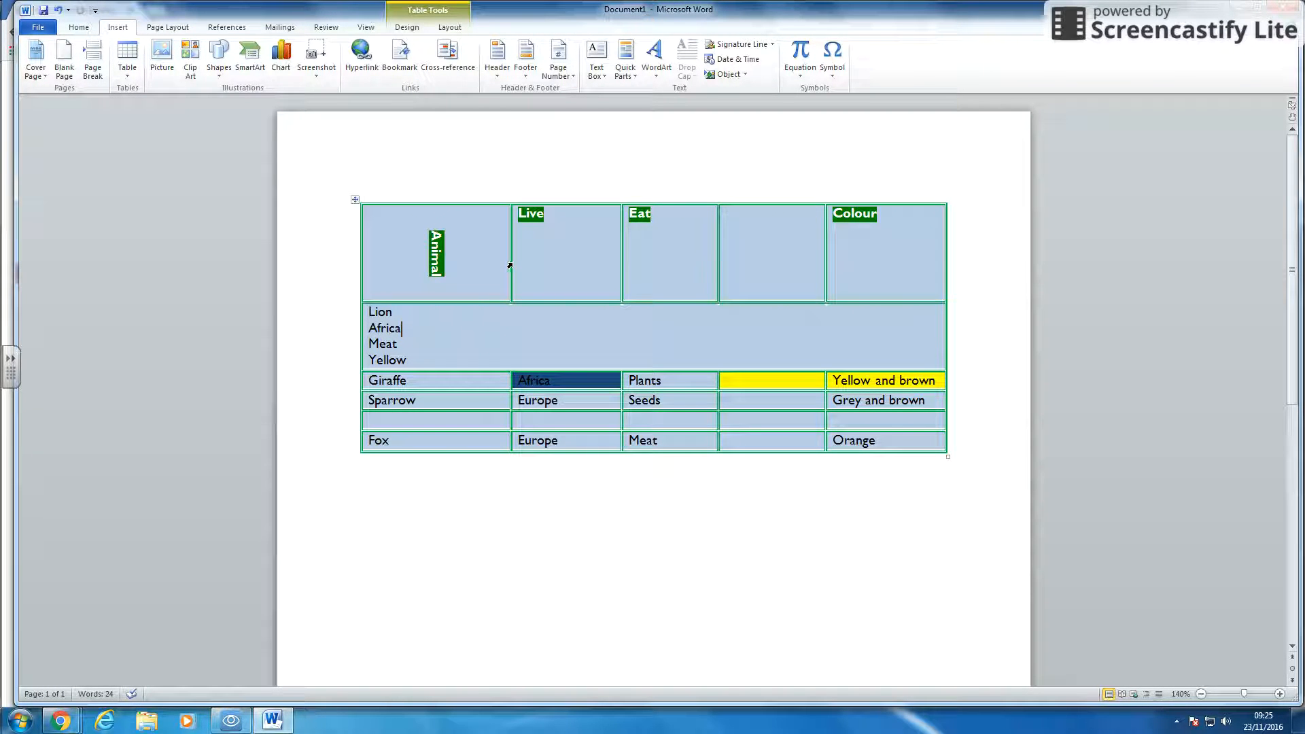
- Narrow the Animal column slightly by moving its right border left
drag(508, 263, 494, 263)
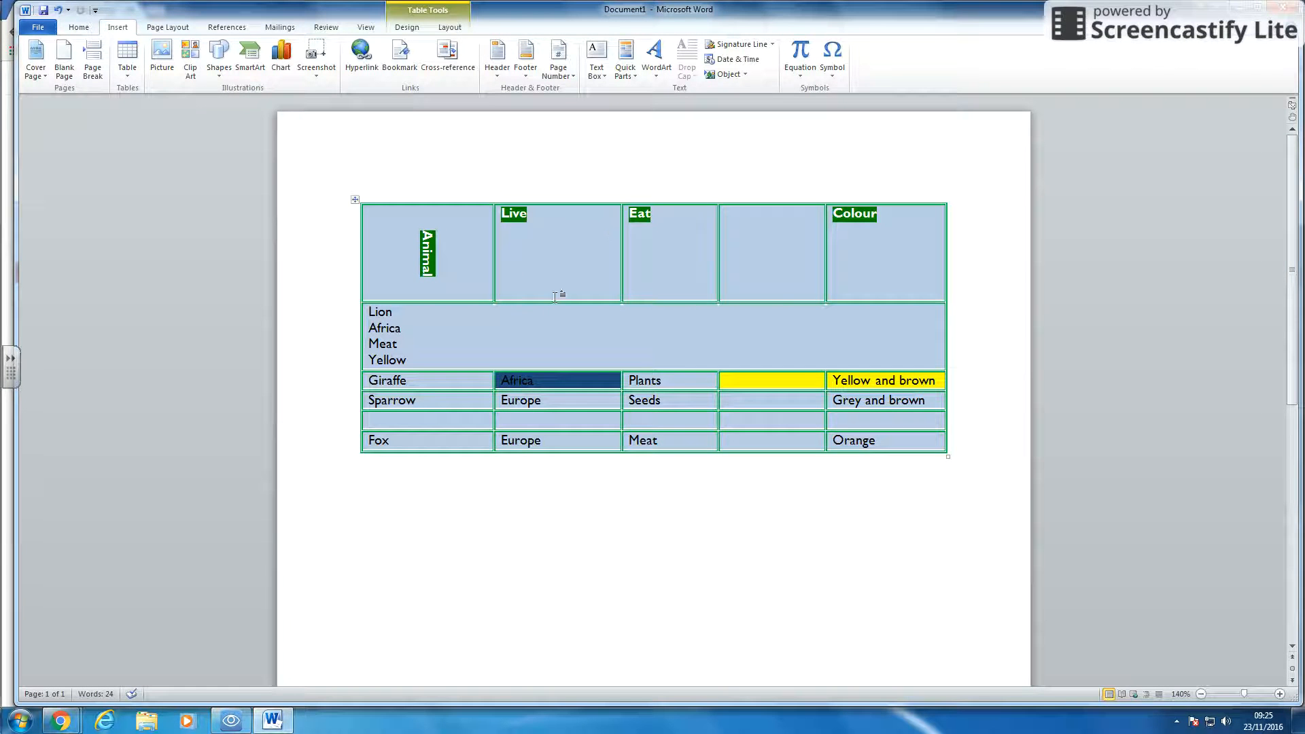